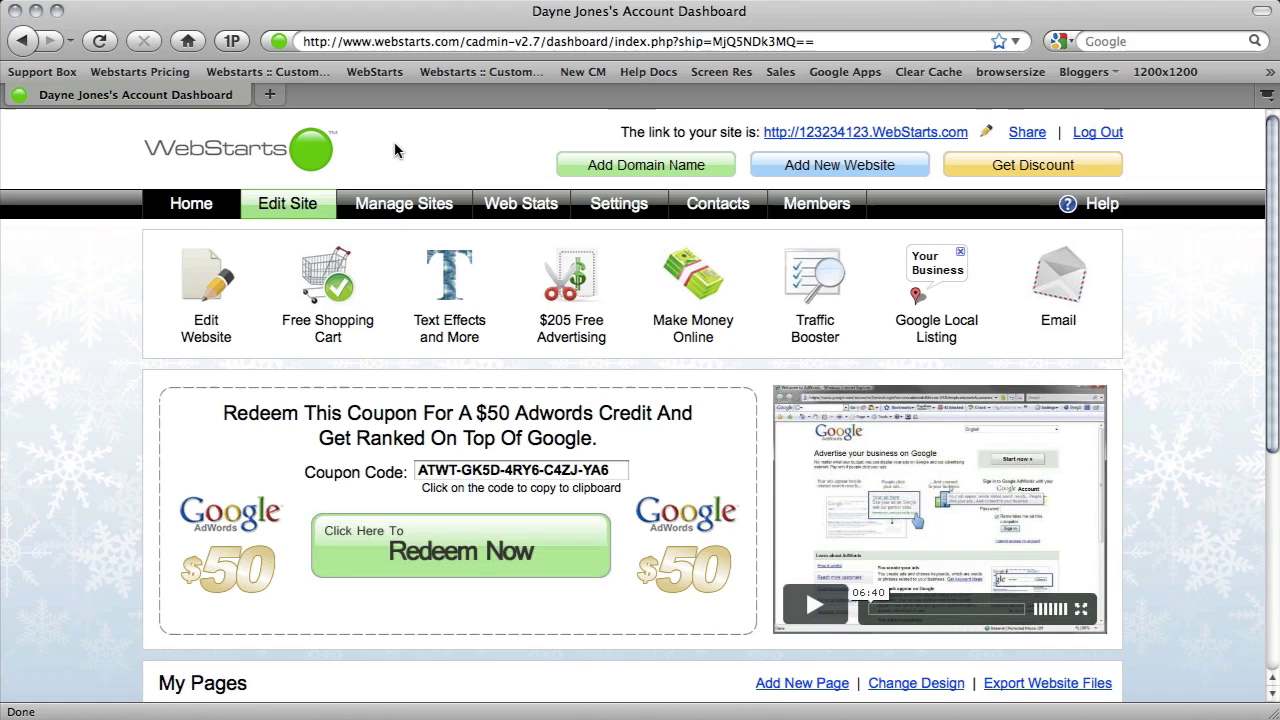
Go to livestream.com in a new browser tab.
click(271, 95)
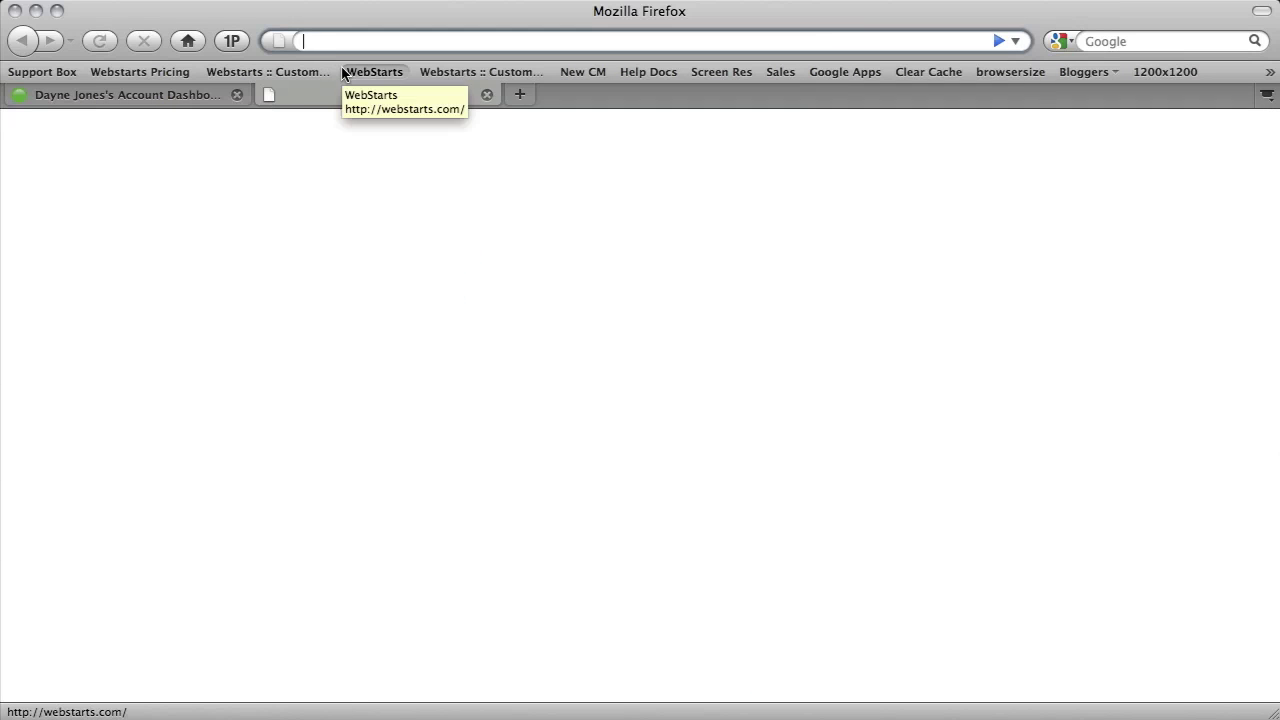
text(livestream)
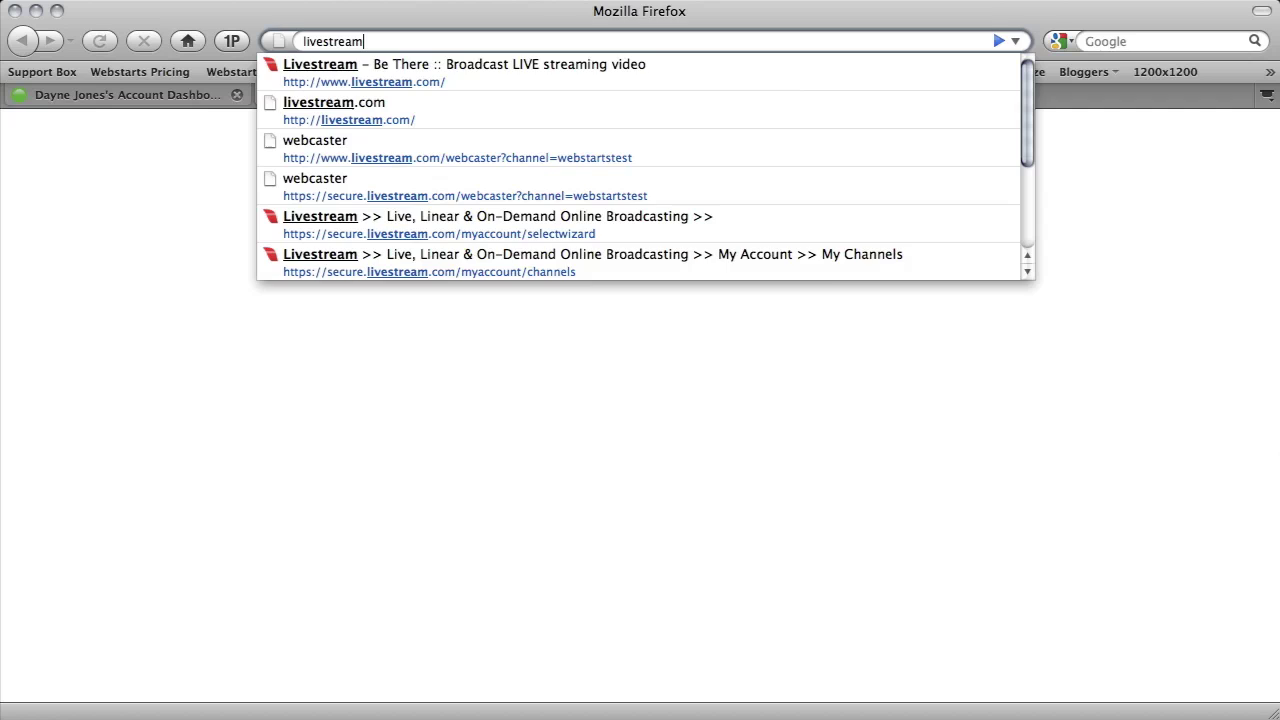
text(.com)
key(Return)
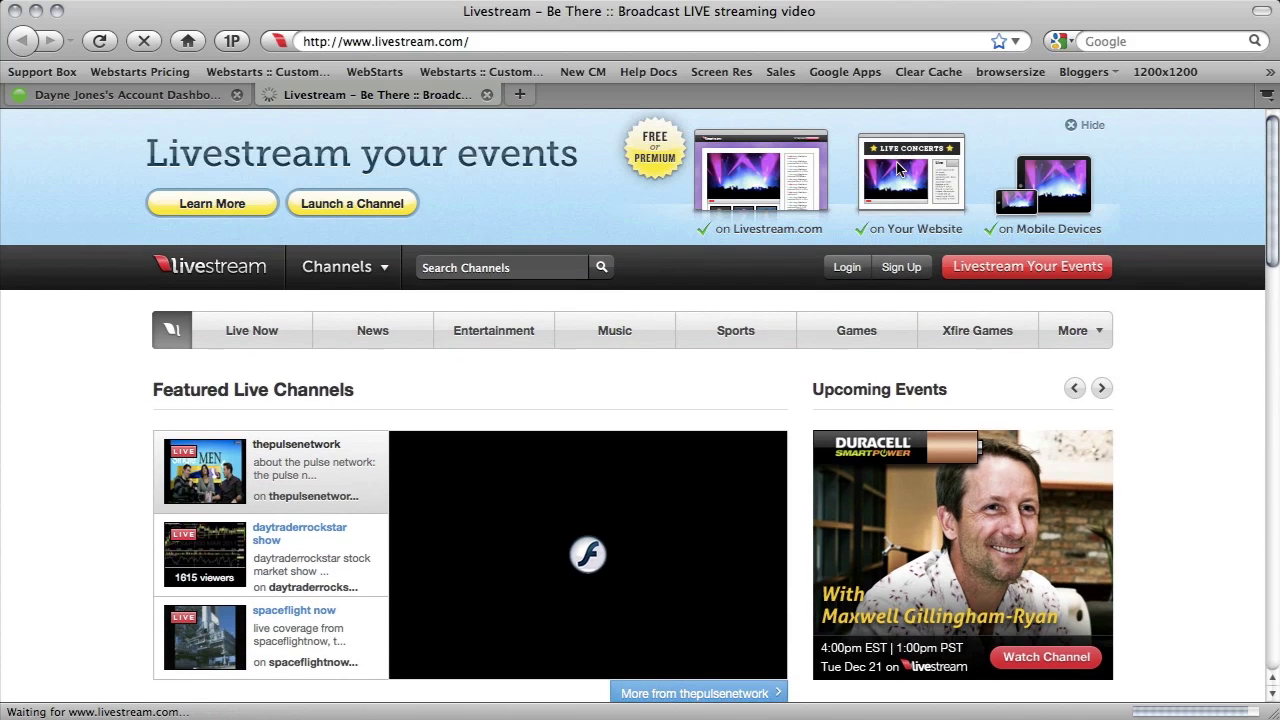
Start setting up a new channel to reach the watch-or-broadcast wizard.
click(897, 276)
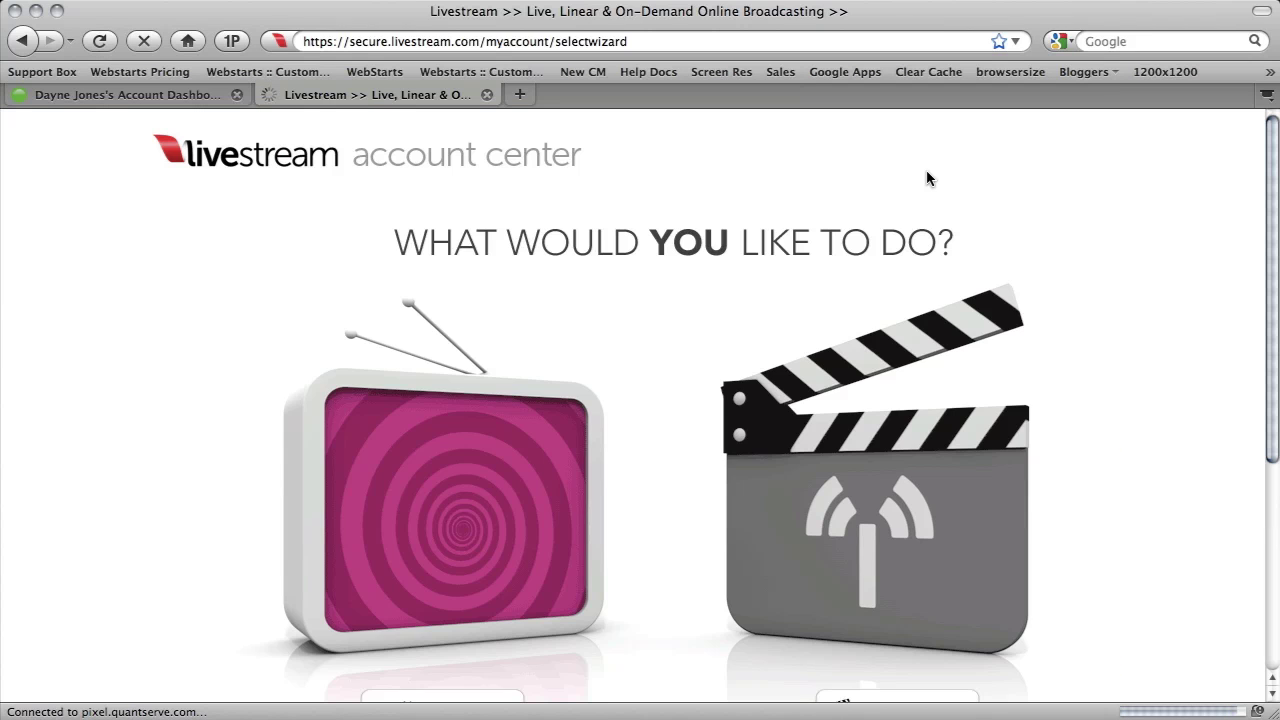
scroll(1137, 229, down, 3)
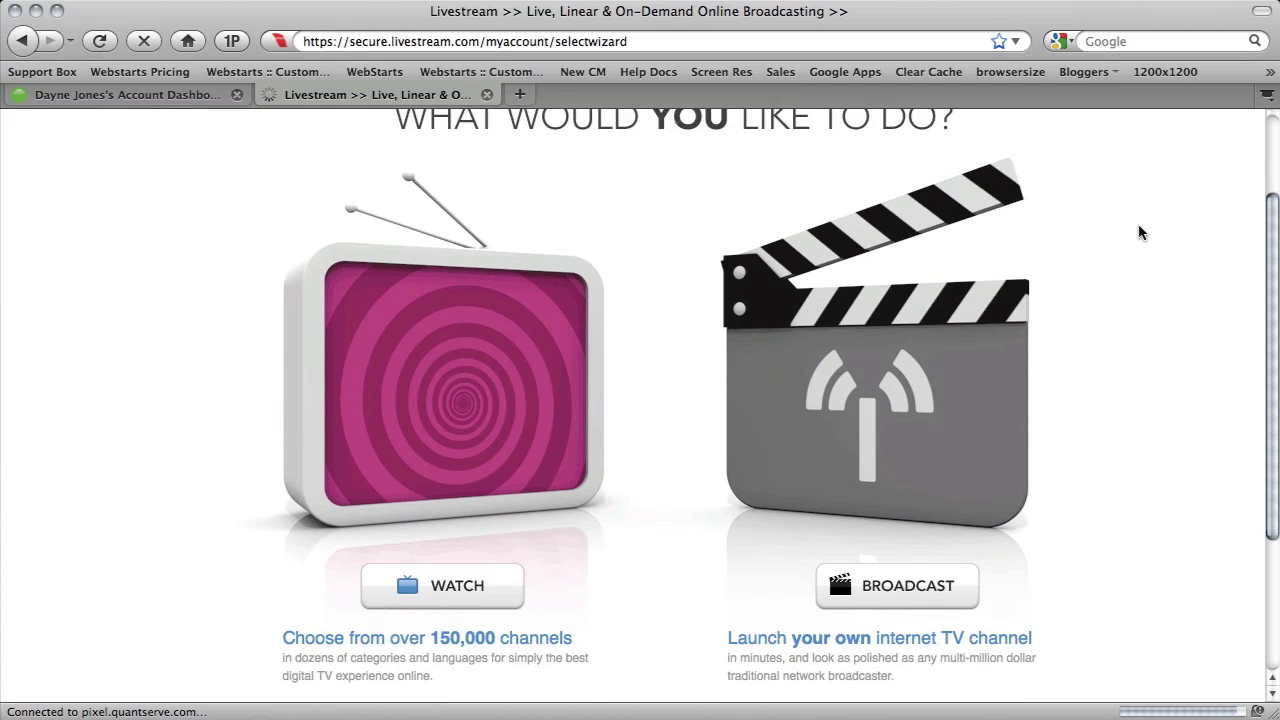
scroll(1140, 232, down, 2)
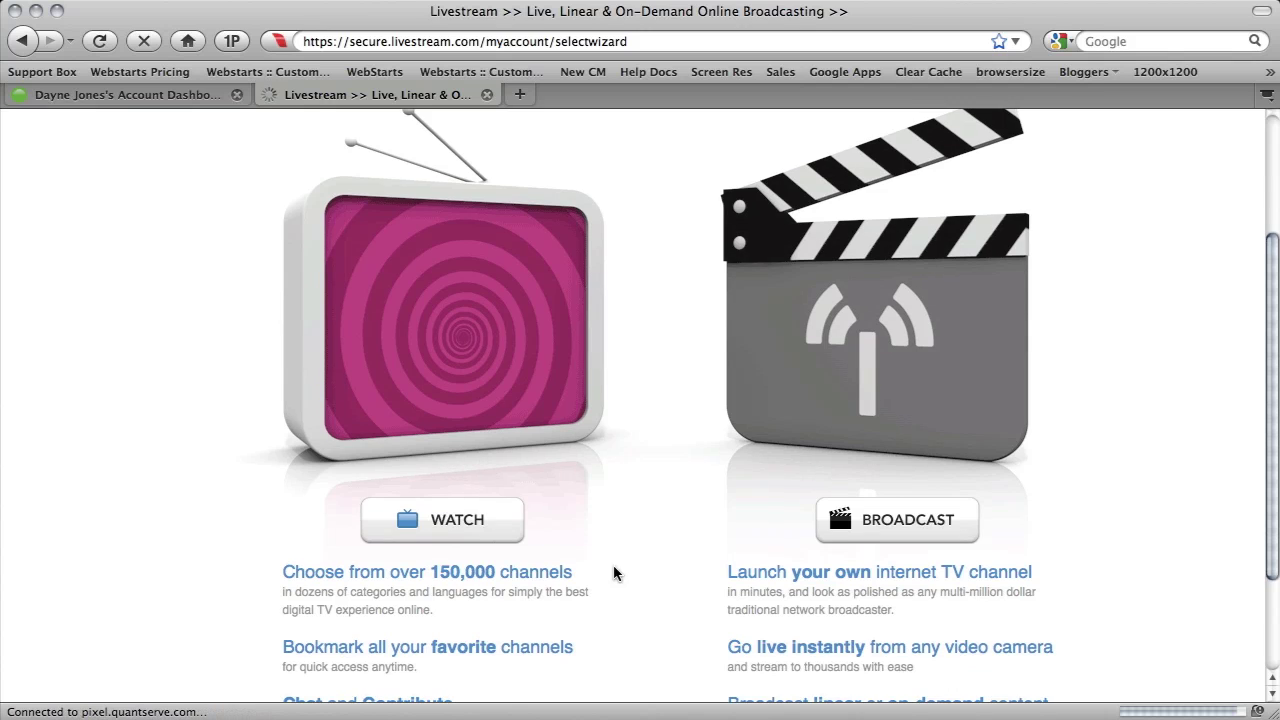
scroll(820, 543, down, 3)
scroll(944, 528, up, 2)
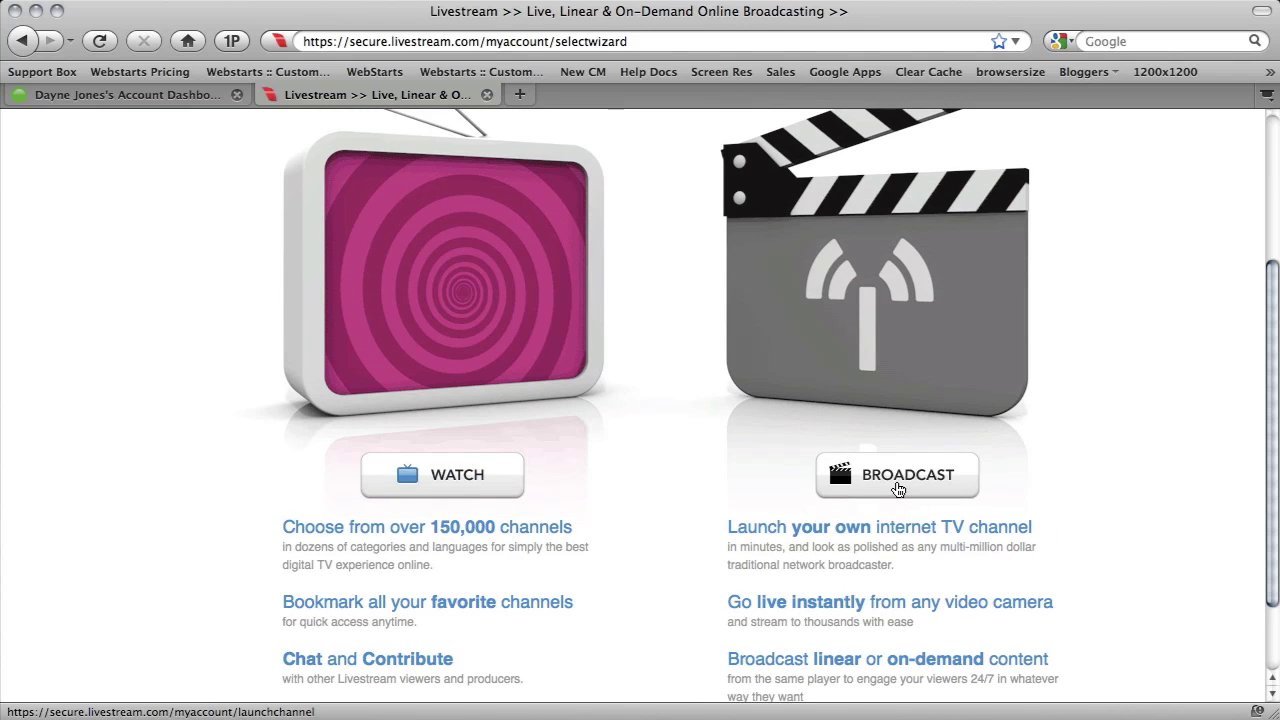
Choose to broadcast and name the channel 'daynejones'.
click(898, 488)
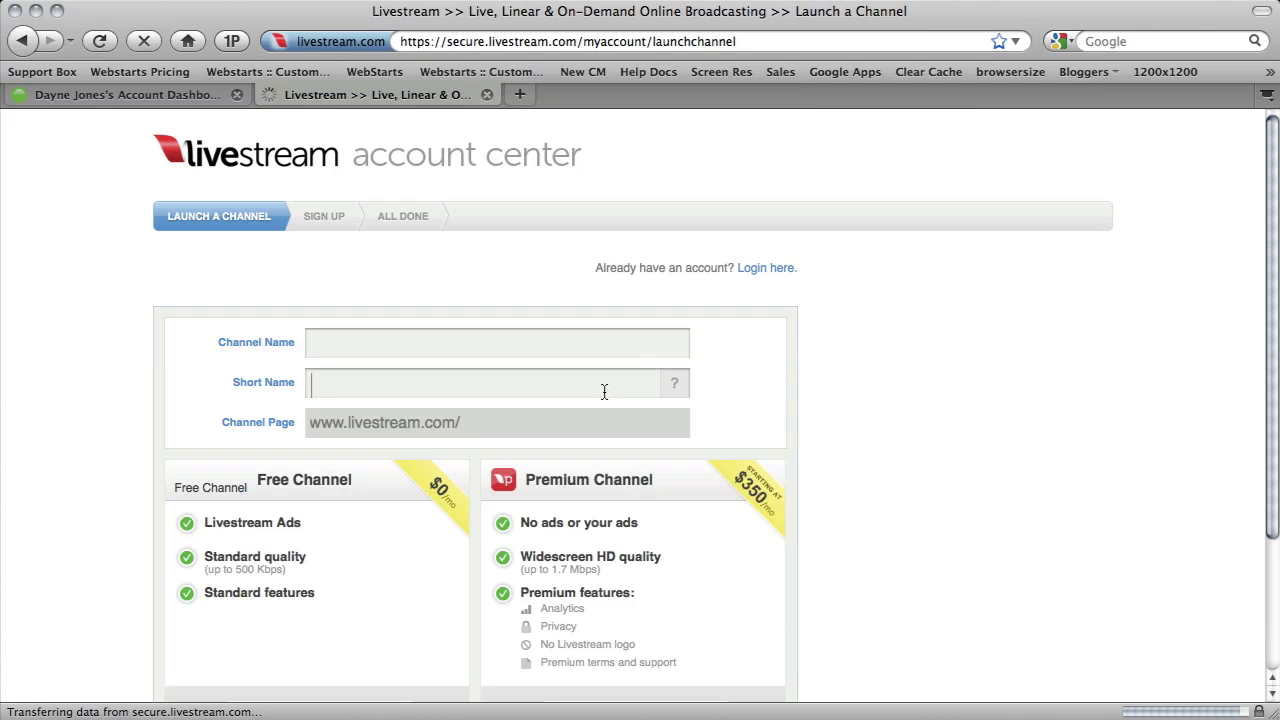
click(604, 352)
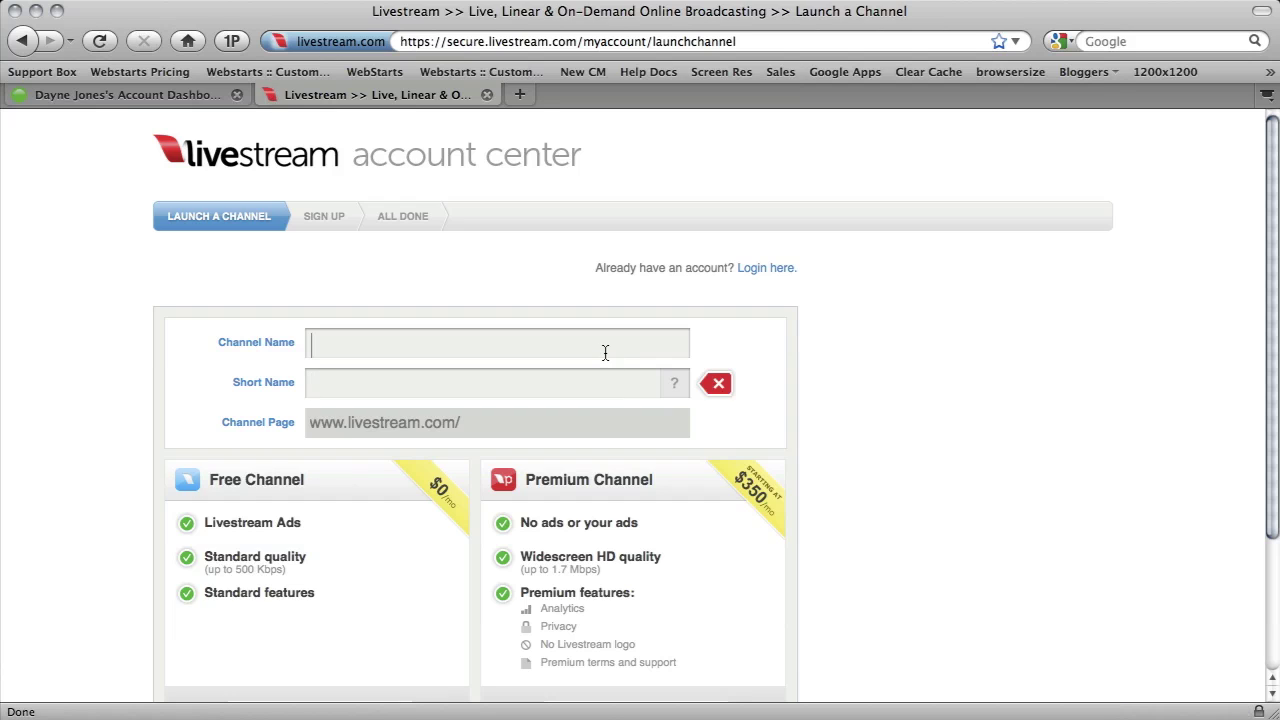
text(daynejones)
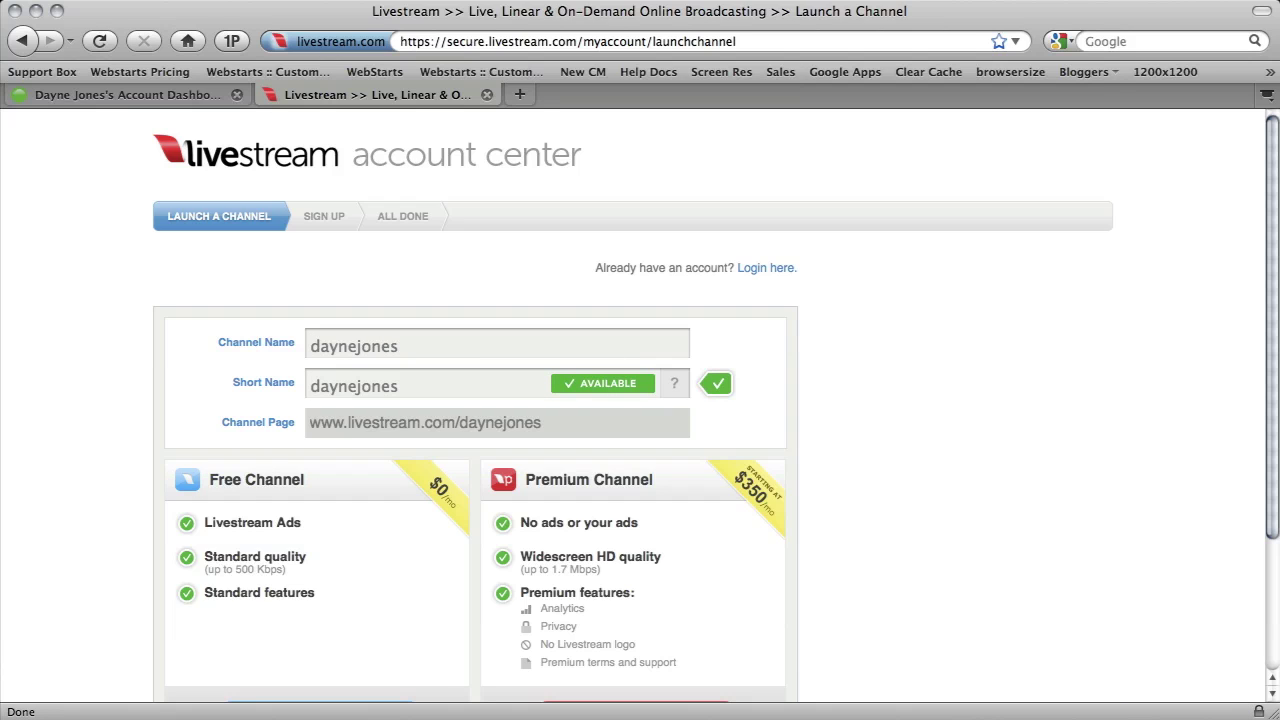
scroll(790, 405, down, 3)
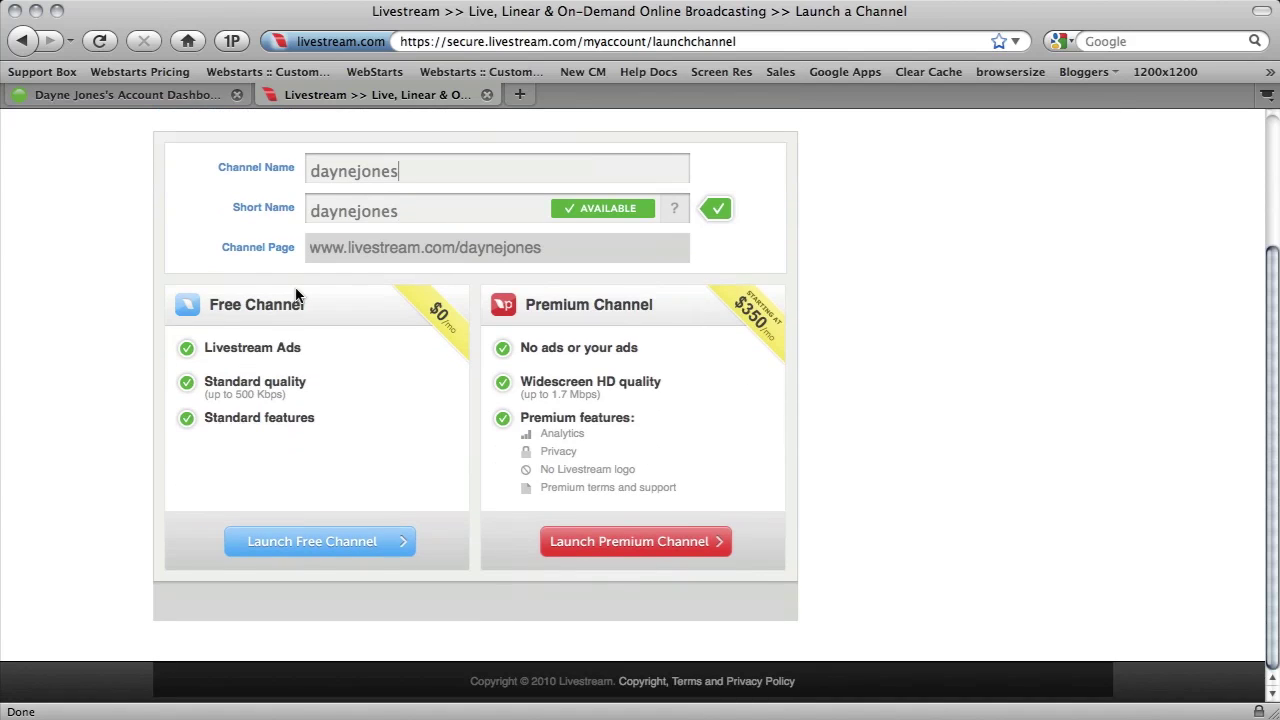
click(344, 542)
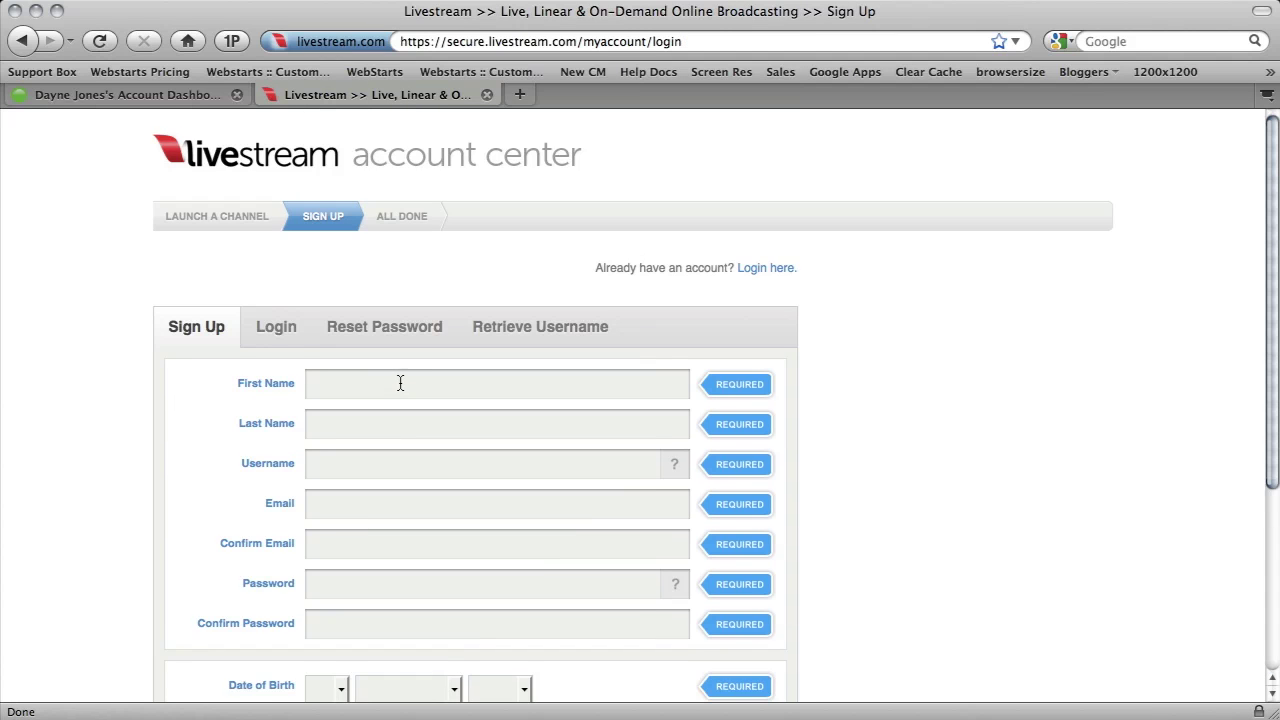
scroll(400, 383, down, 3)
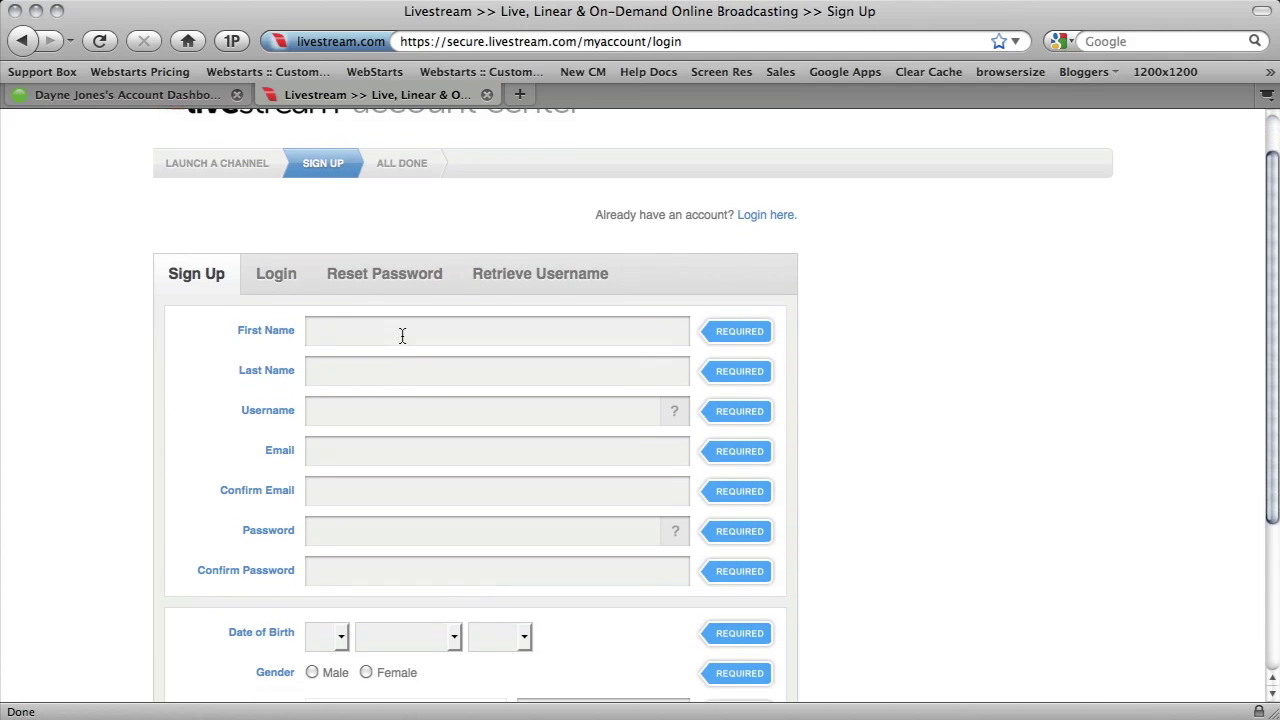
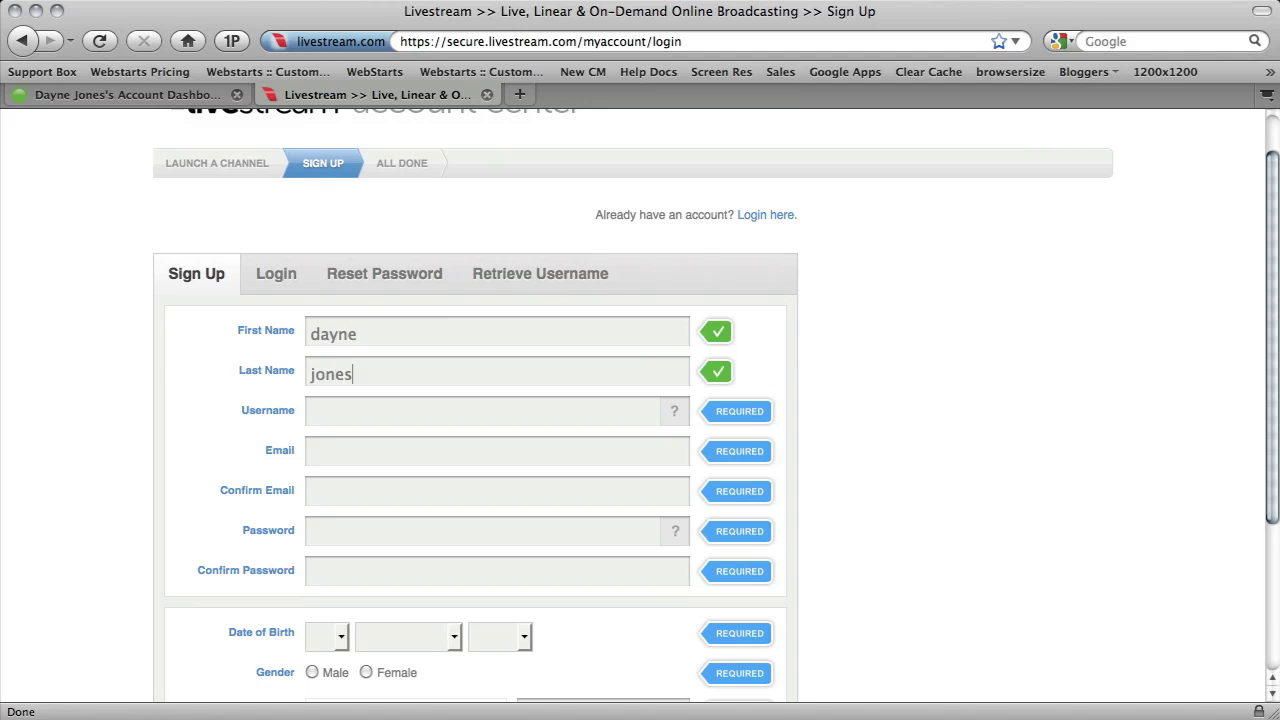
key(Tab)
text(daynejone)
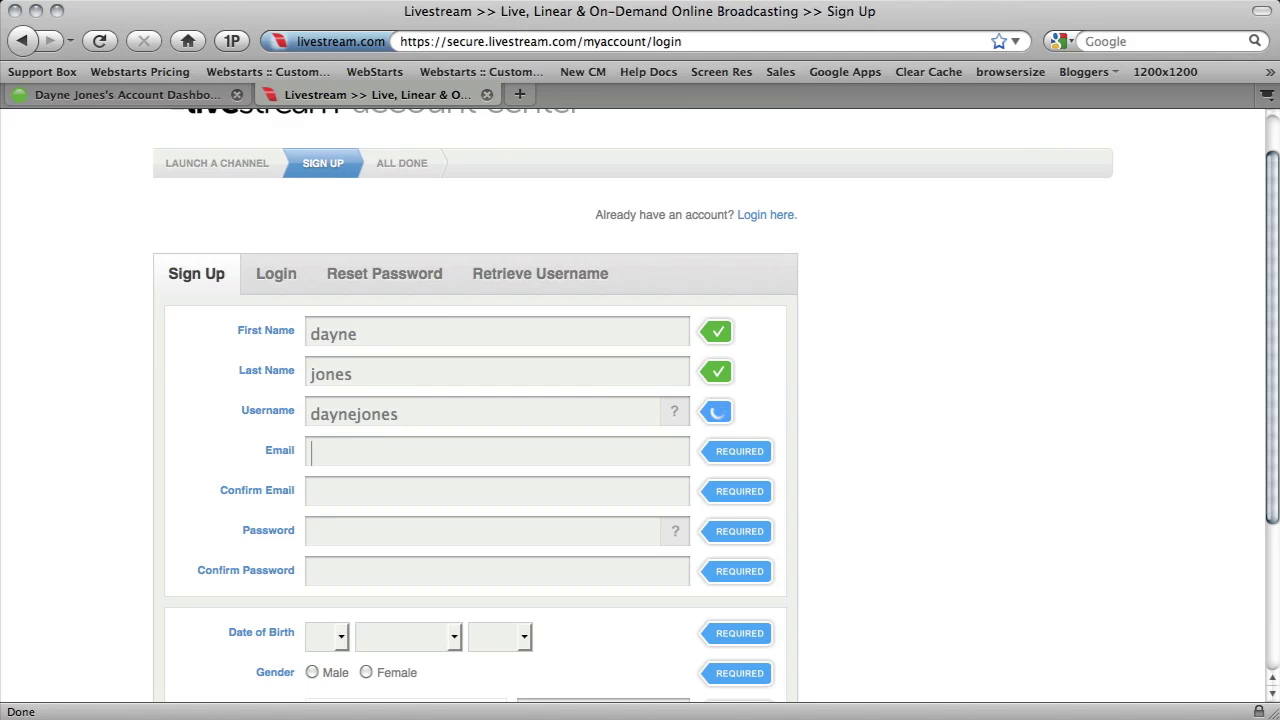
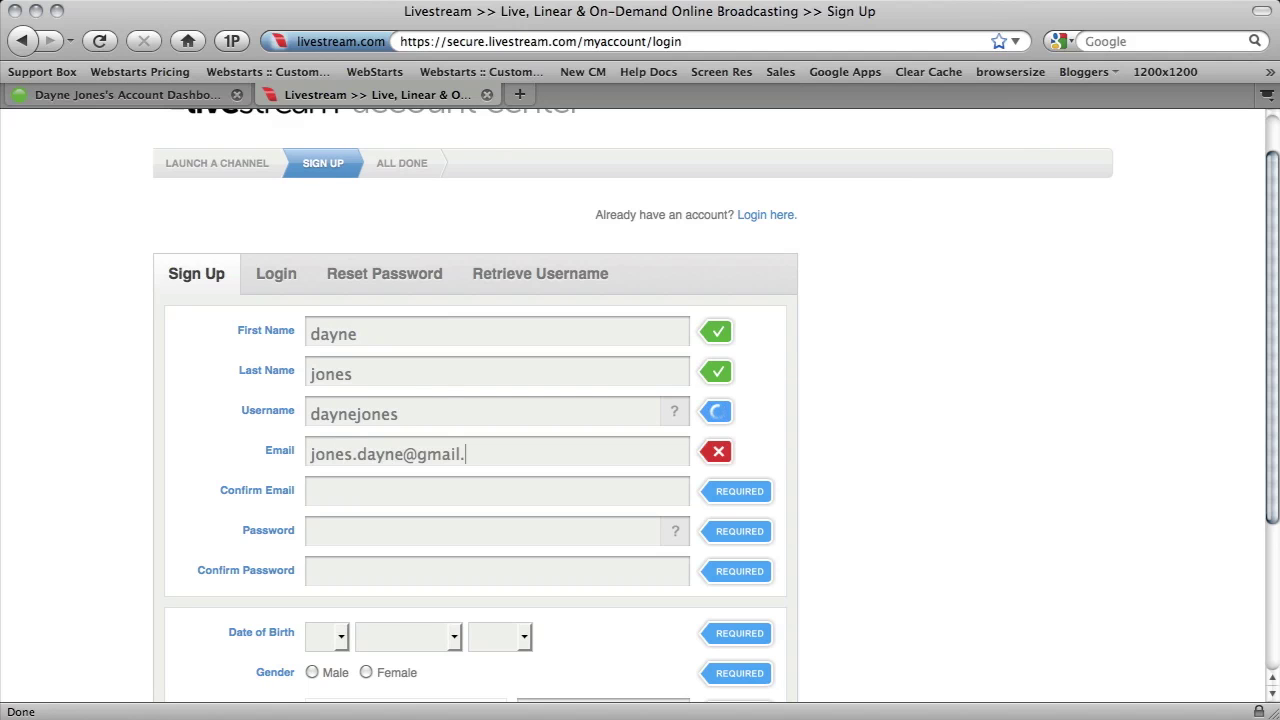
key(Tab)
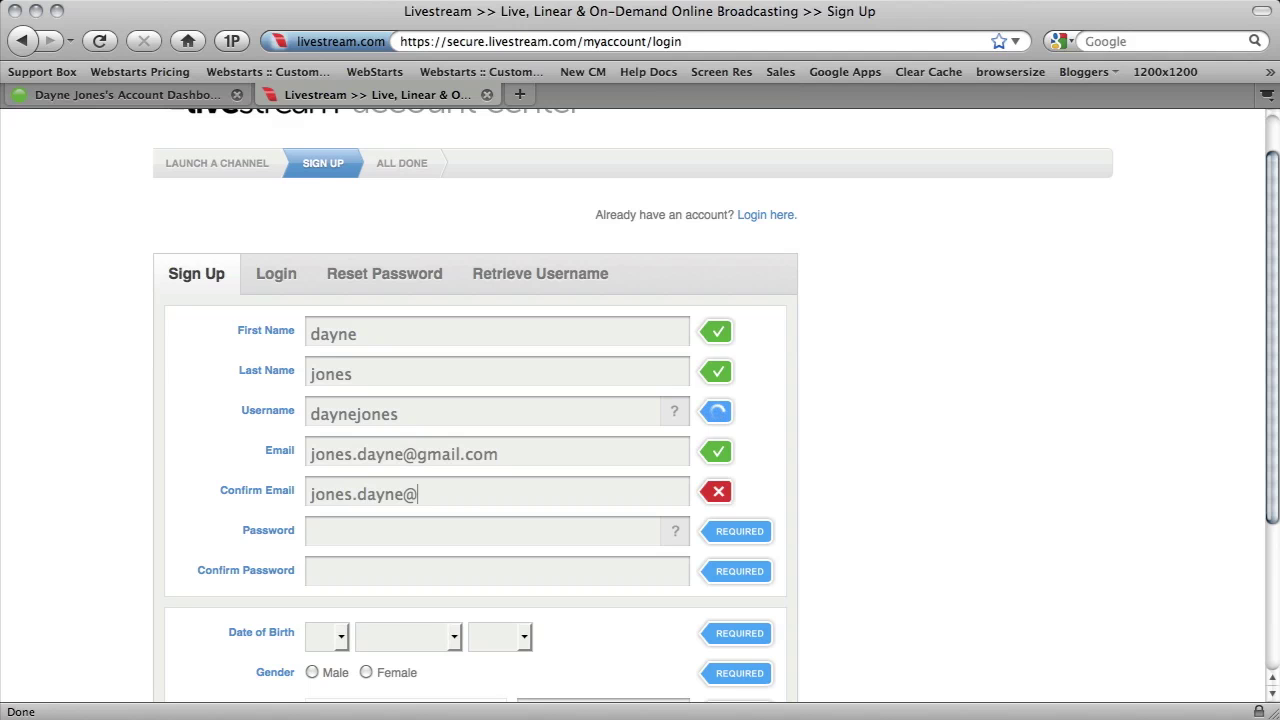
key(Tab)
text(••••••••)
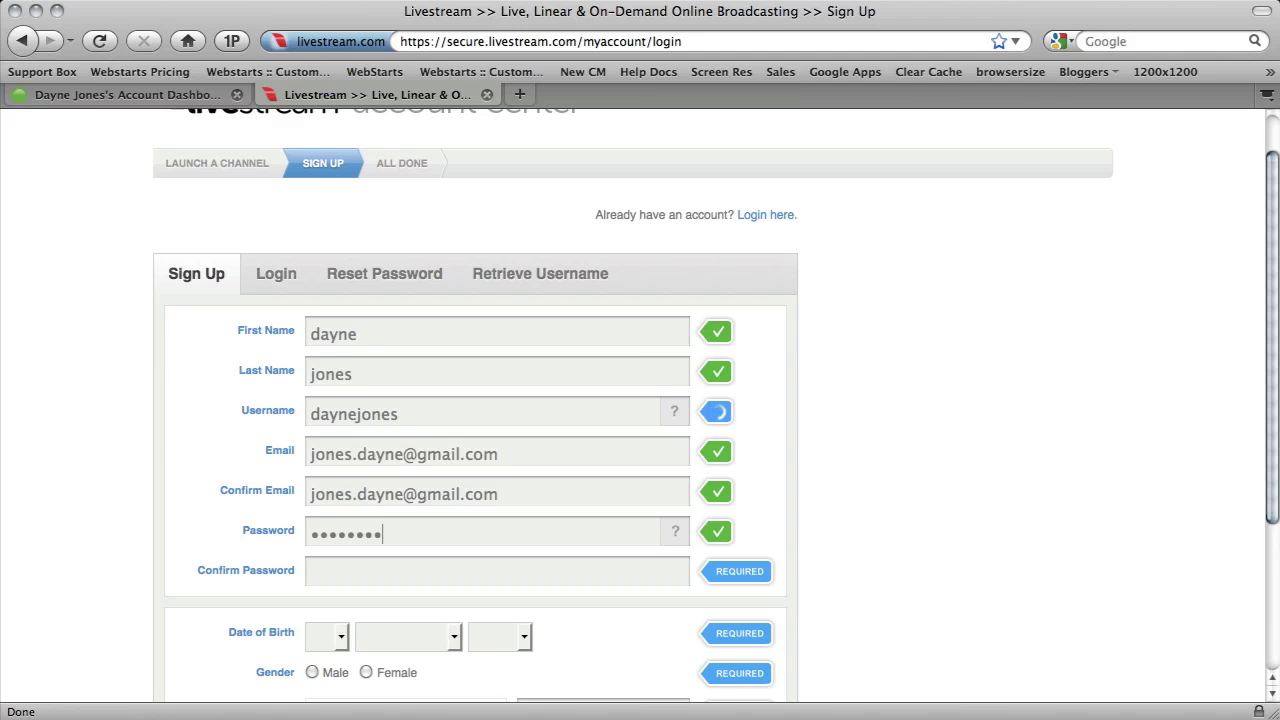
text(••••••••)
scroll(390, 380, down, 5)
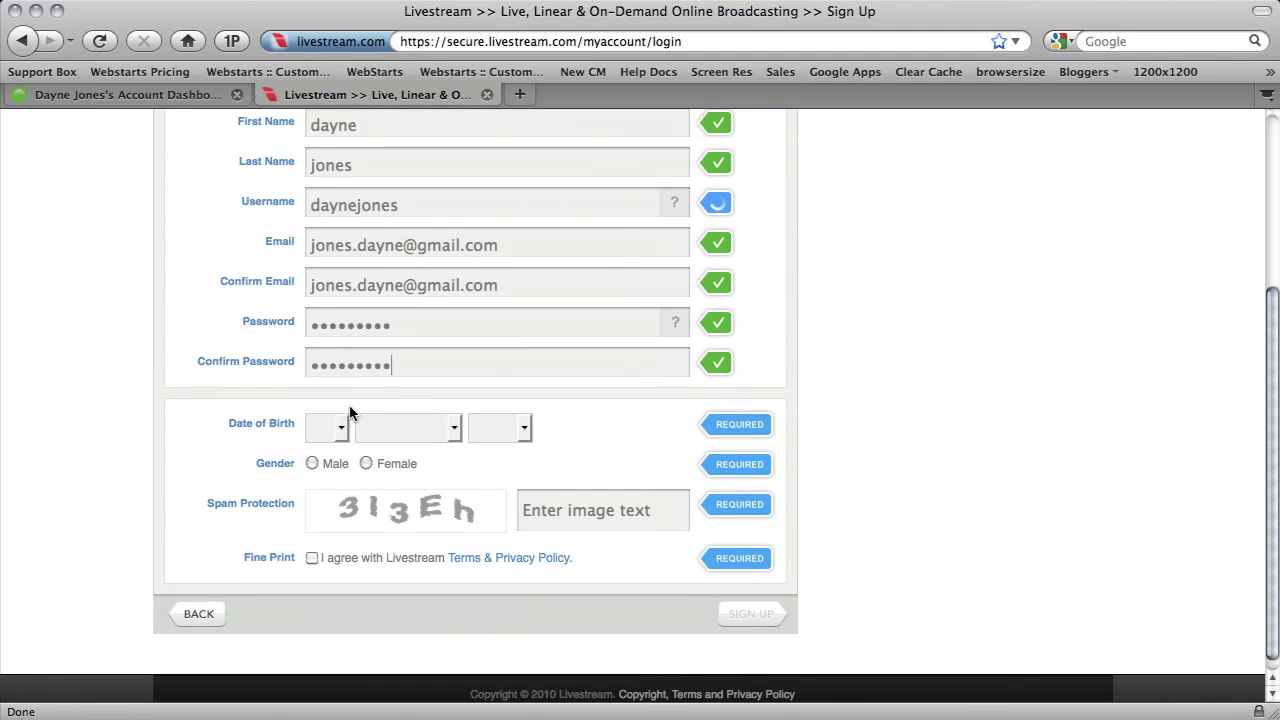
click(338, 428)
click(320, 570)
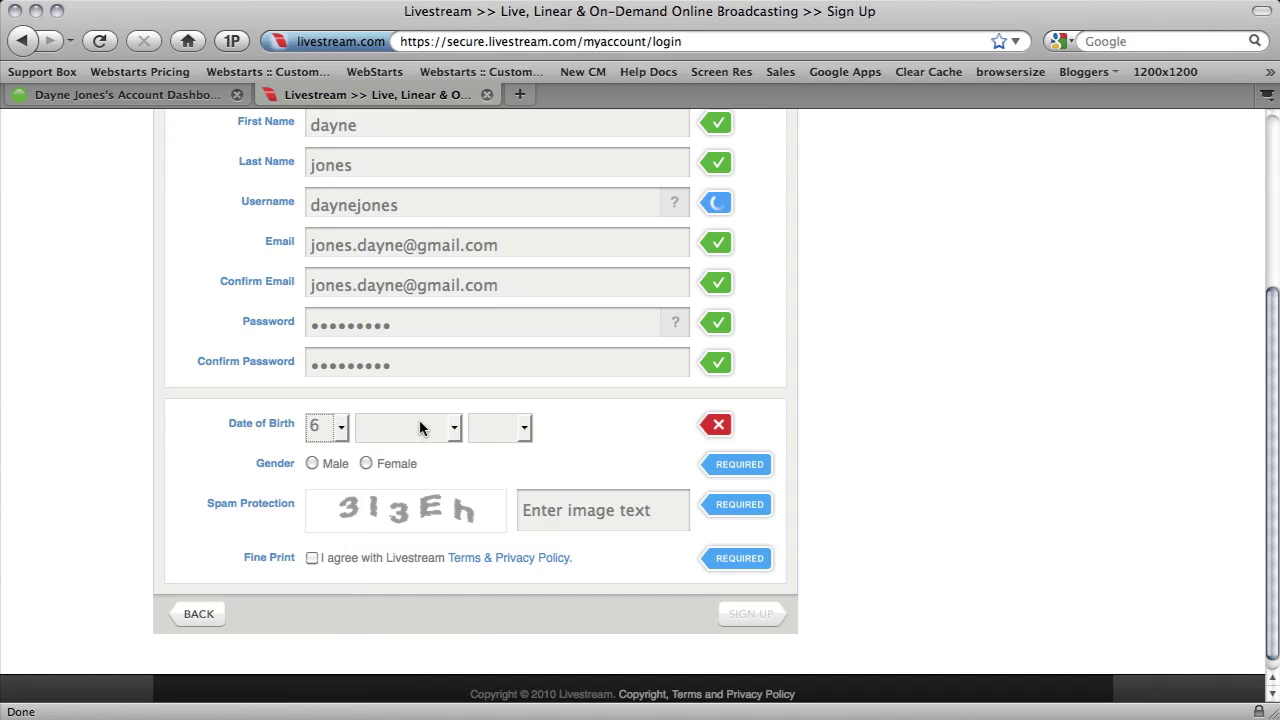
click(410, 428)
click(405, 590)
click(505, 430)
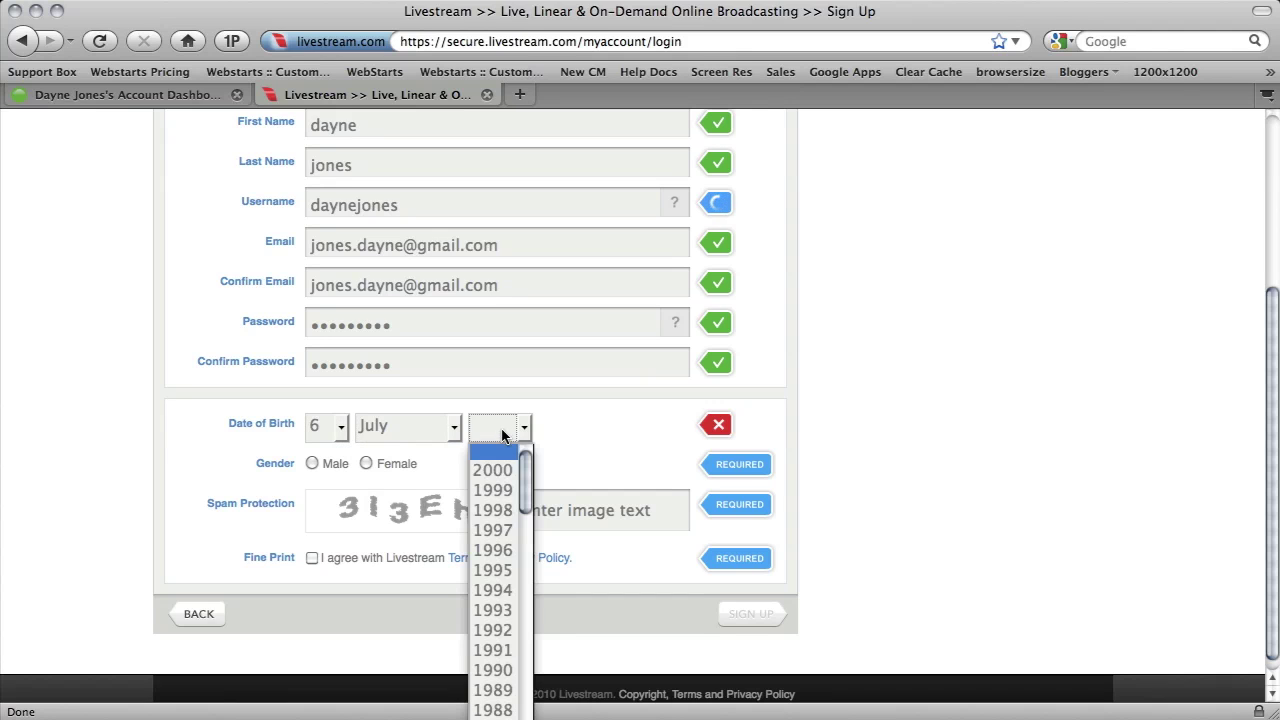
click(490, 700)
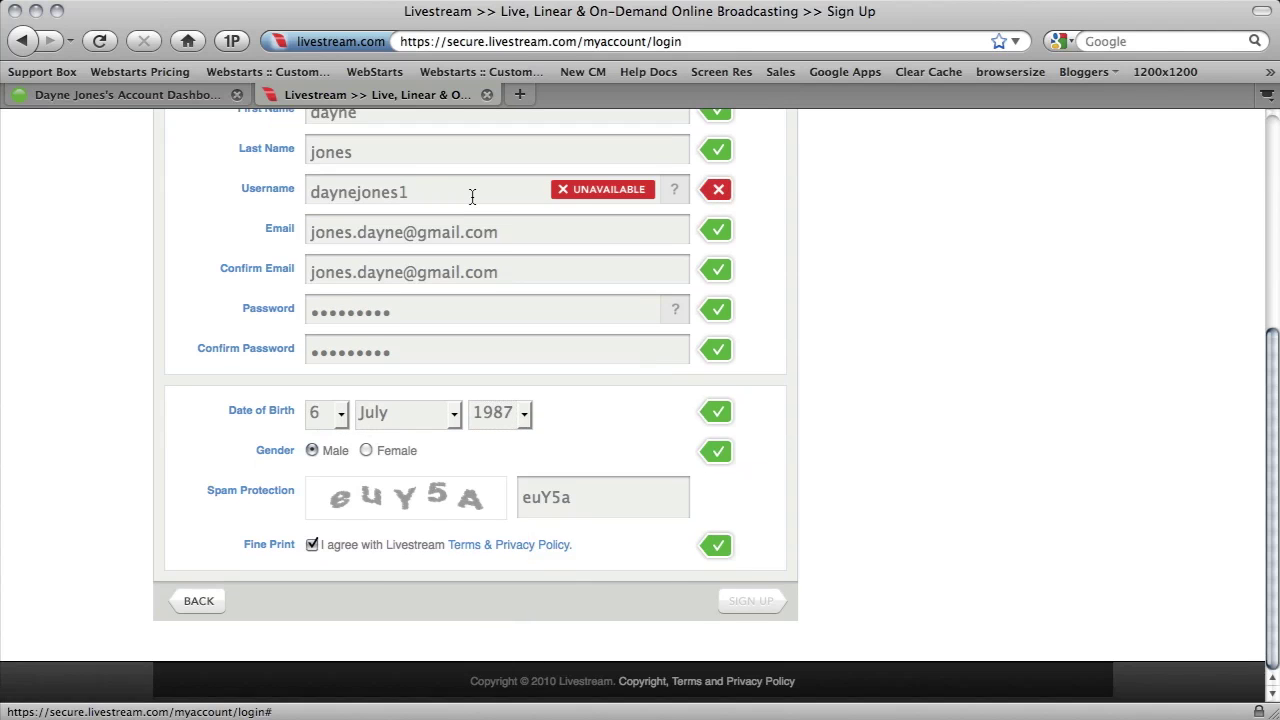
Submit the completed sign-up form and scroll to the Livestream Webcaster section.
text(2)
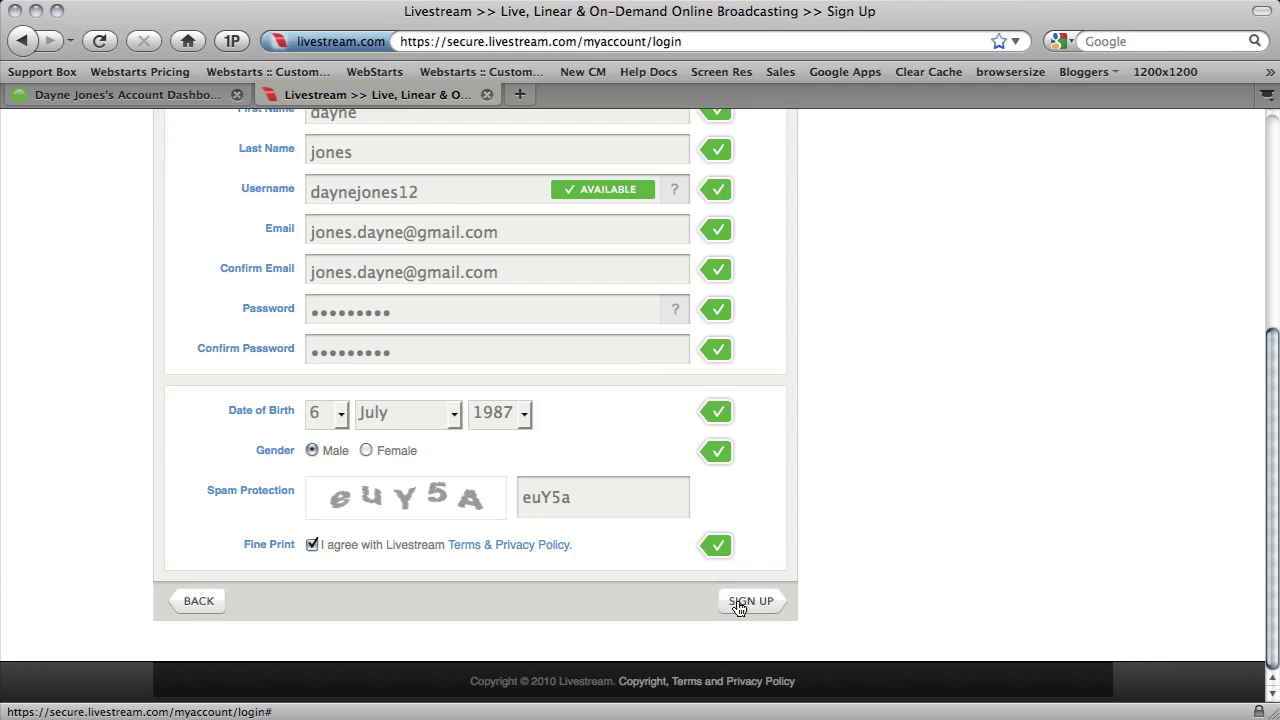
click(738, 604)
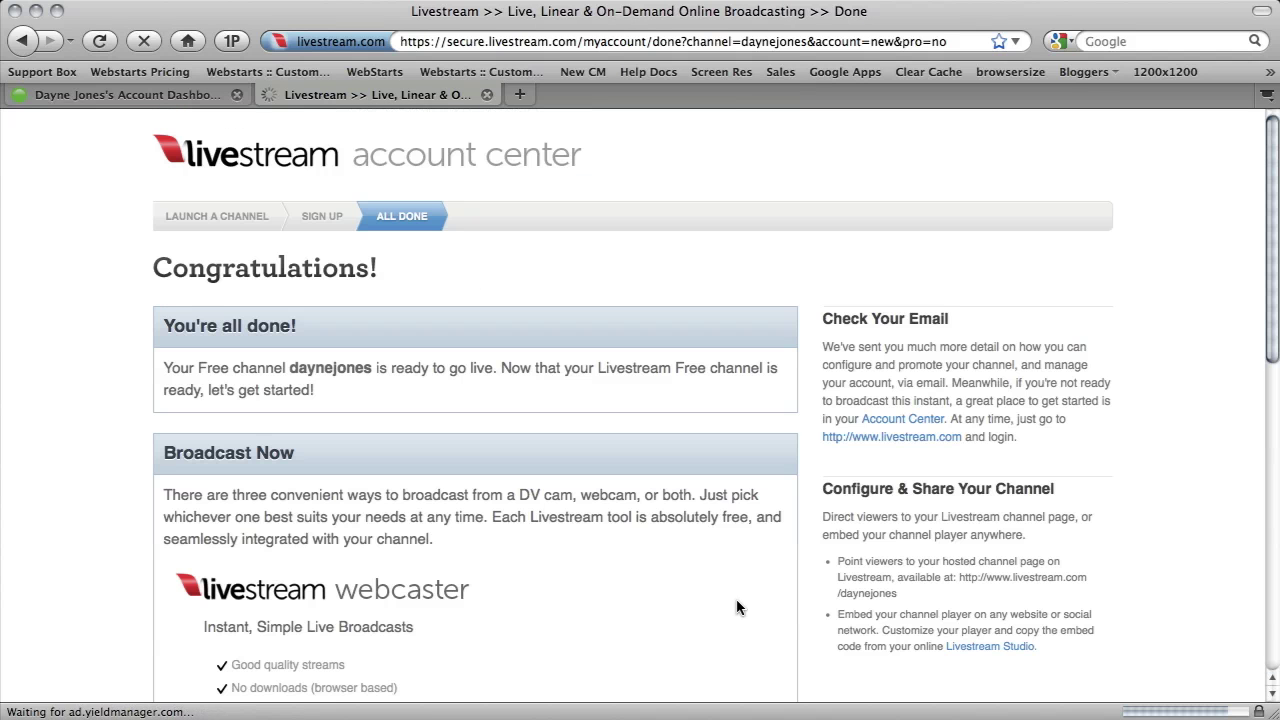
scroll(435, 612, down, 10)
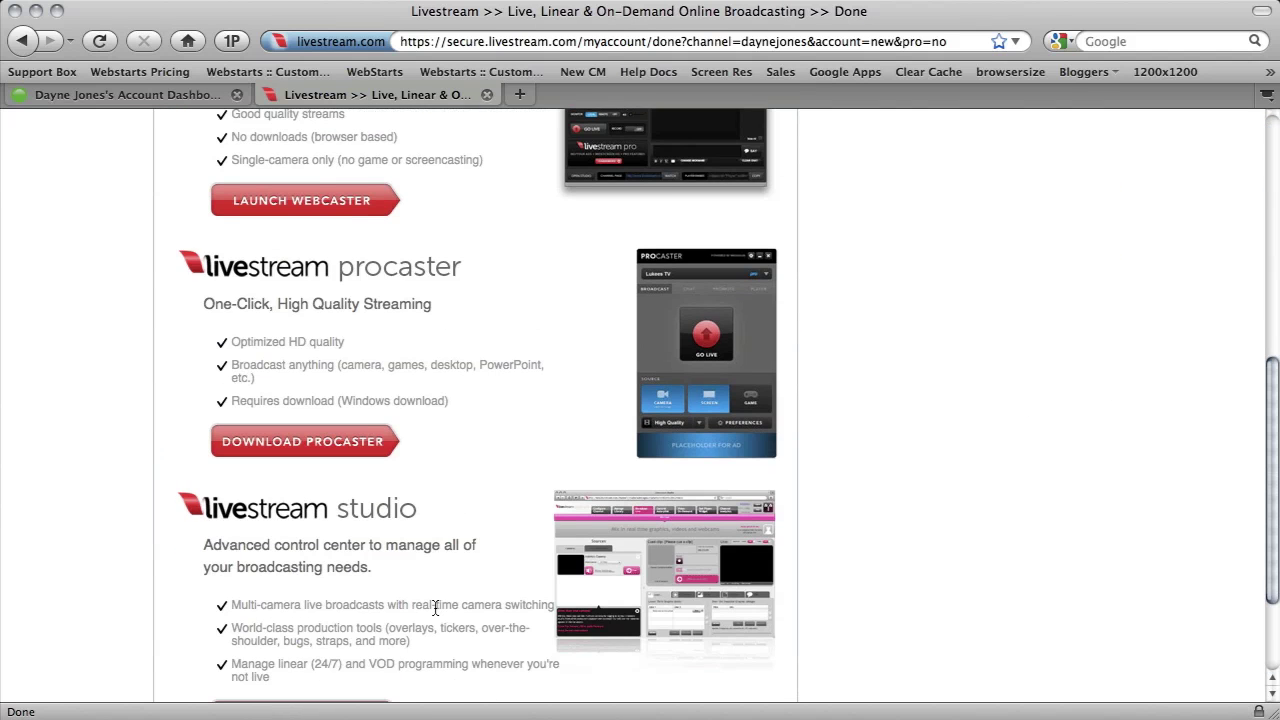
scroll(435, 612, down, 3)
scroll(435, 612, up, 13)
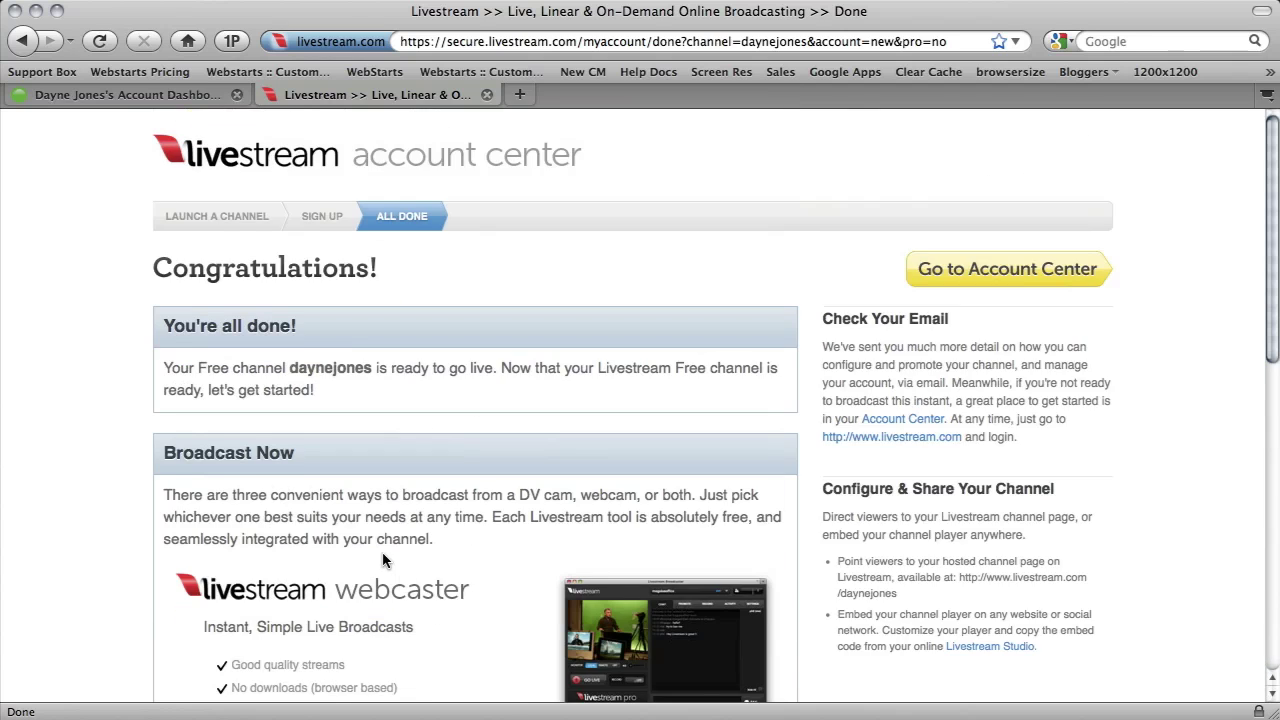
scroll(388, 565, down, 3)
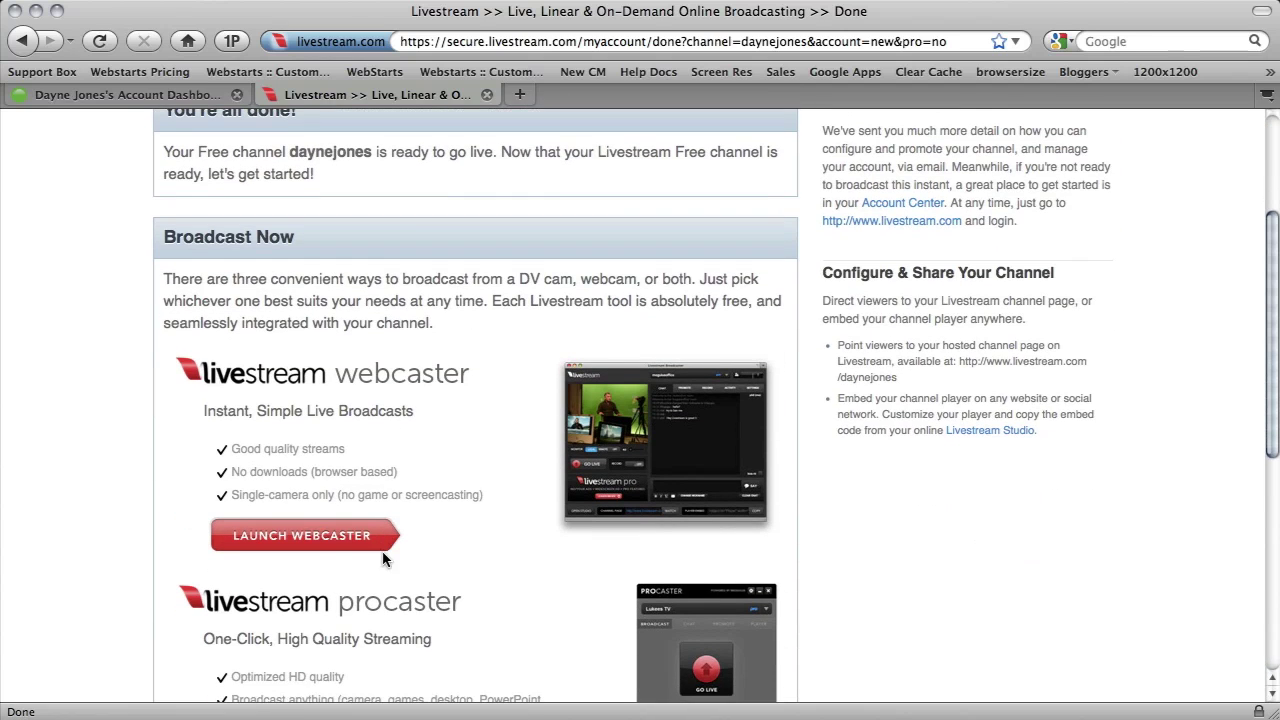
Launch the webcaster for the new channel and start it loading.
click(327, 543)
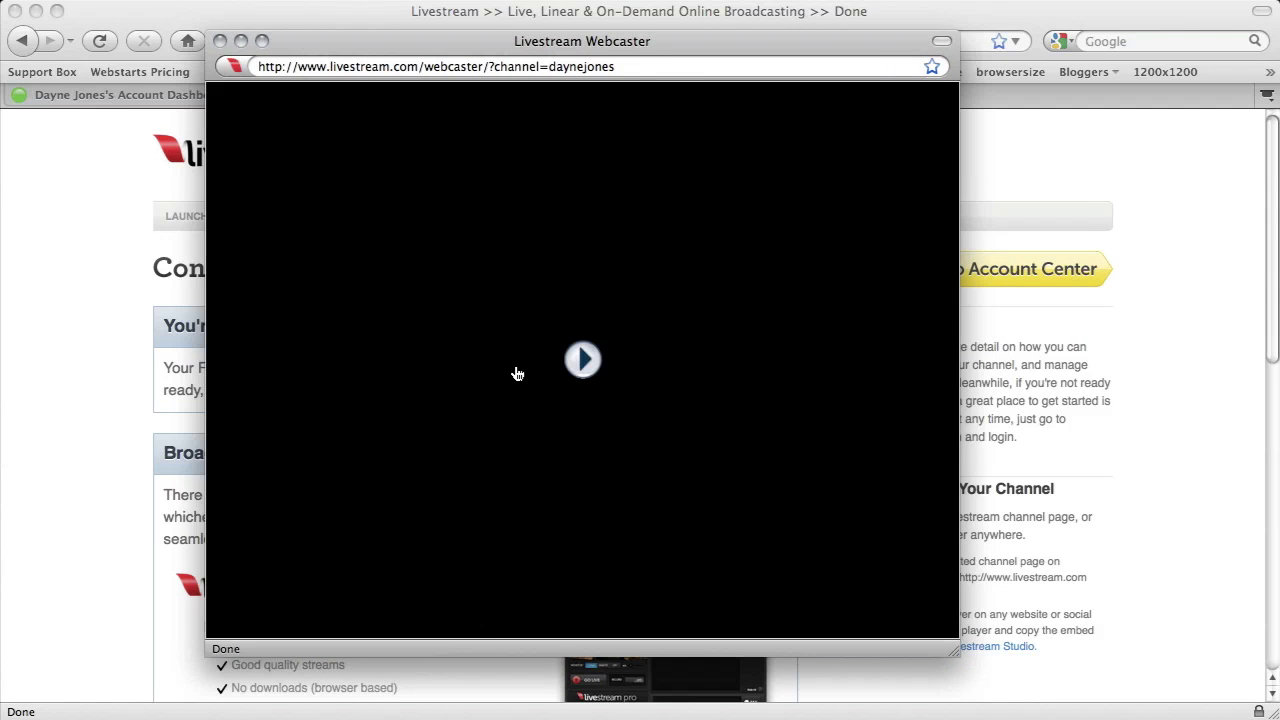
click(591, 359)
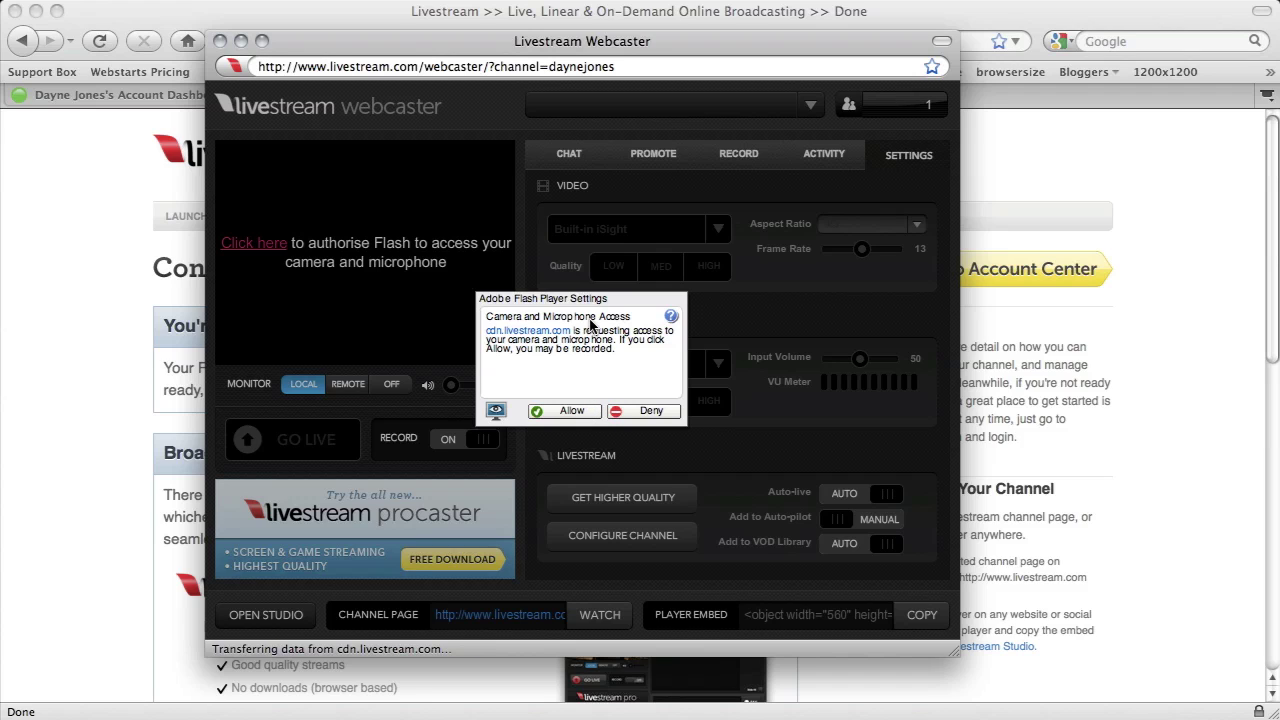
Allow webcaster camera and microphone access, then copy the player embed code.
click(577, 413)
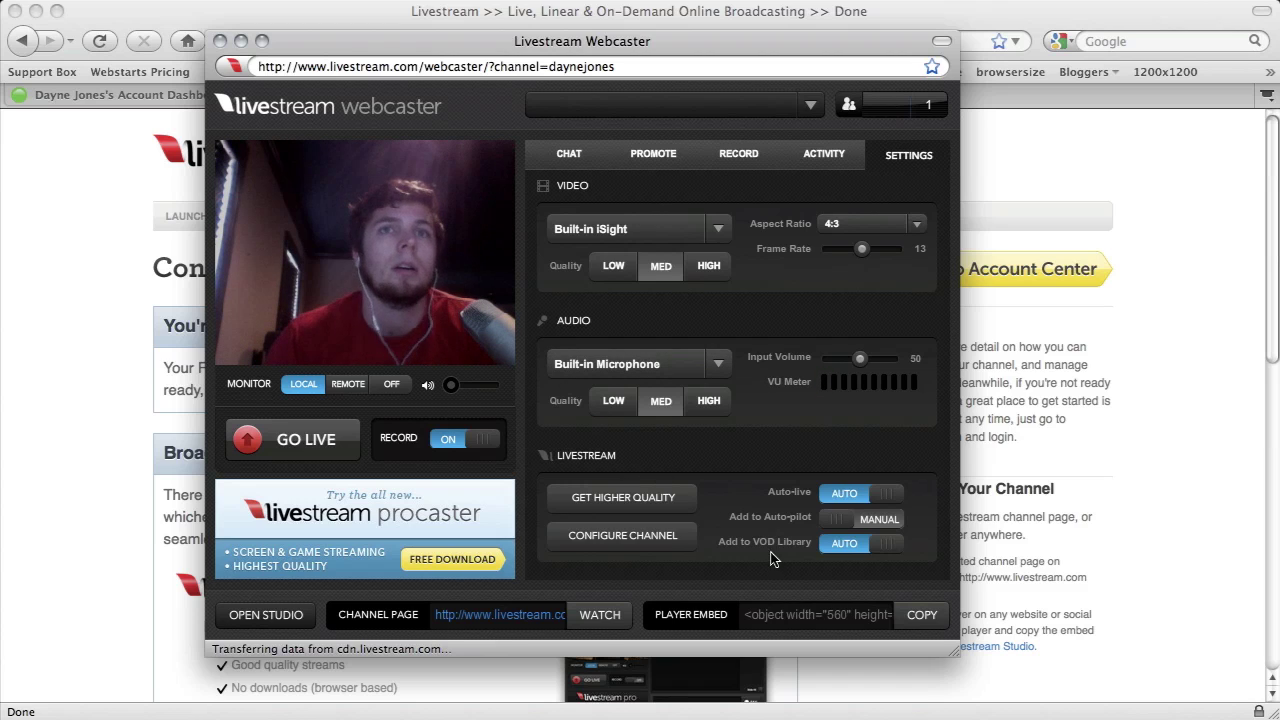
click(800, 614)
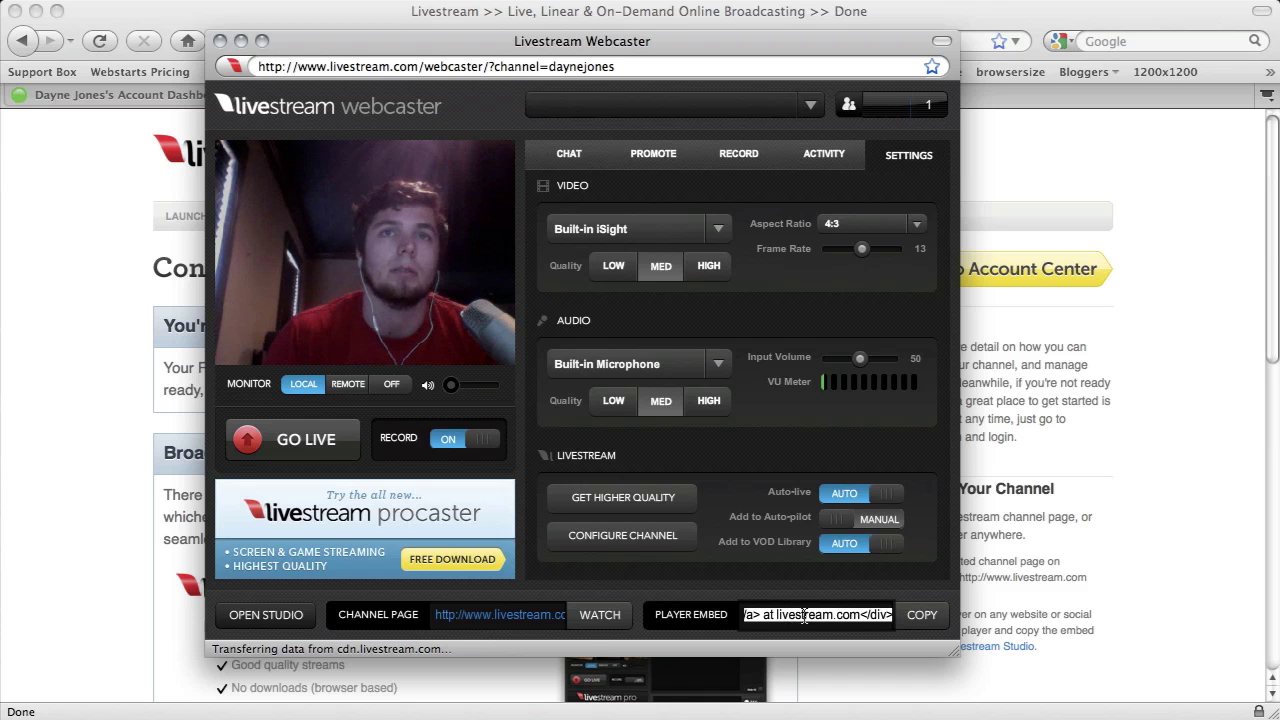
click(918, 614)
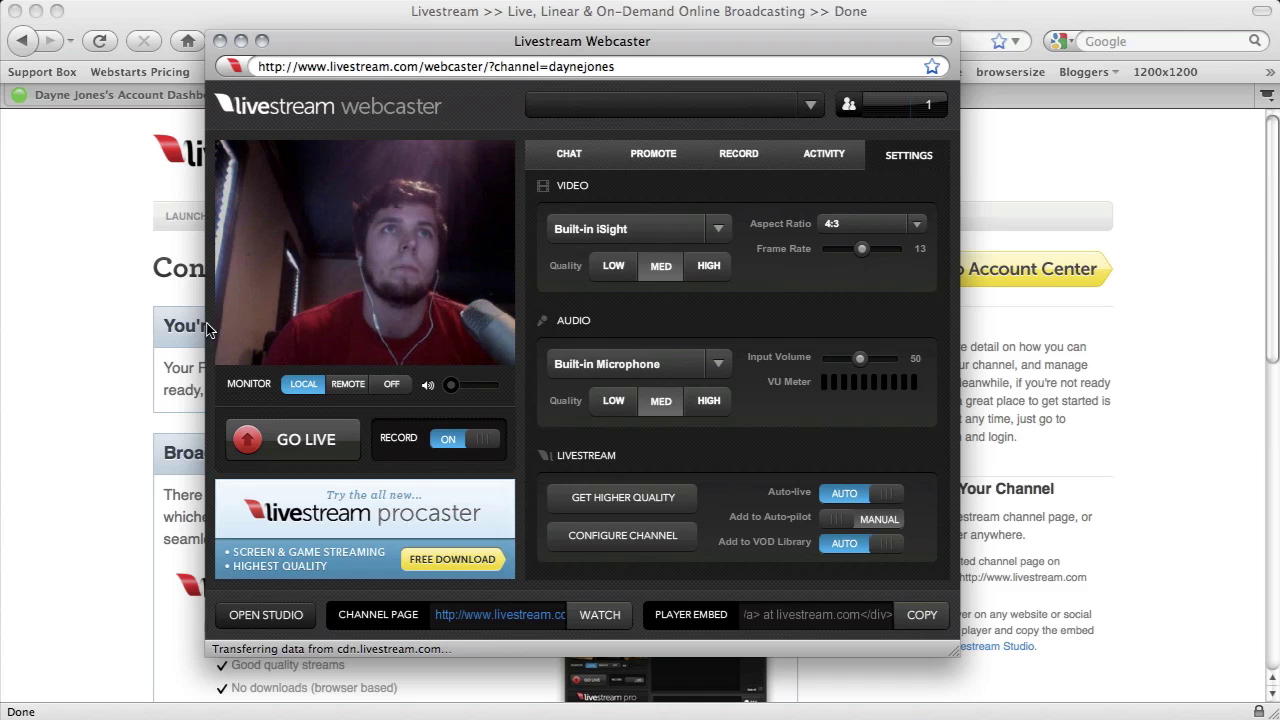
Switch to the WebStarts account dashboard and open the site in the editor.
click(88, 225)
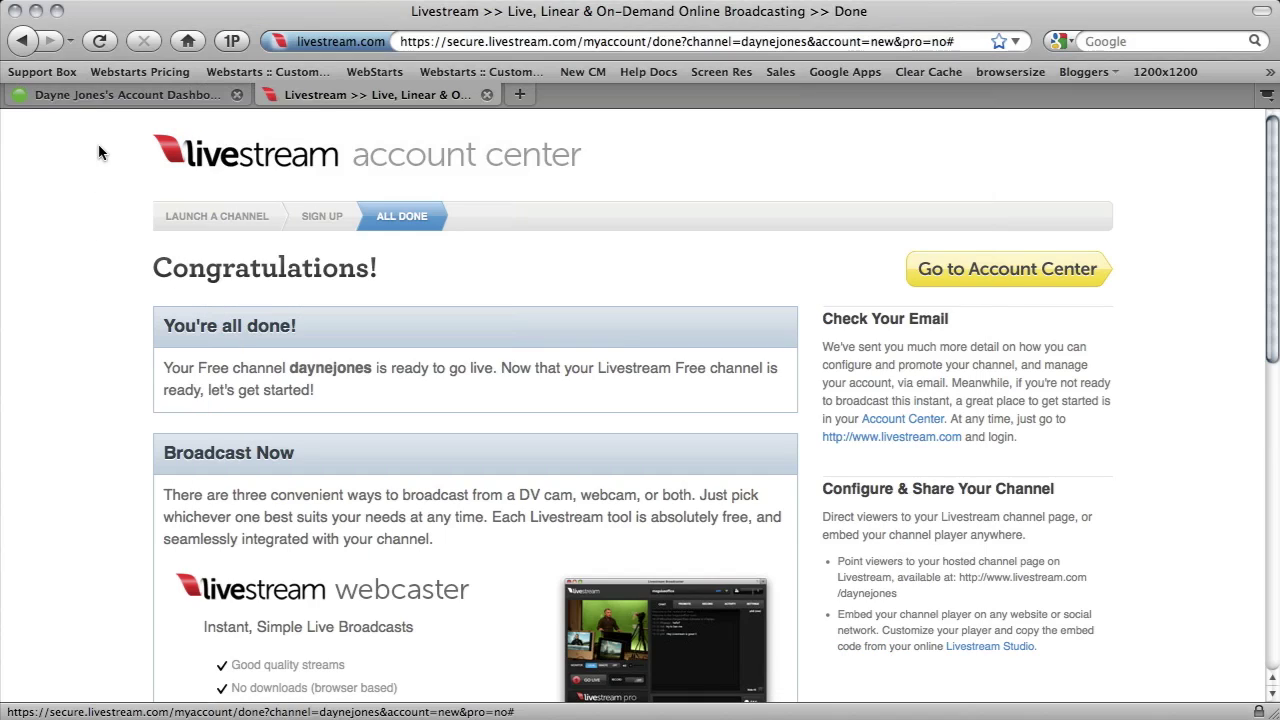
click(115, 95)
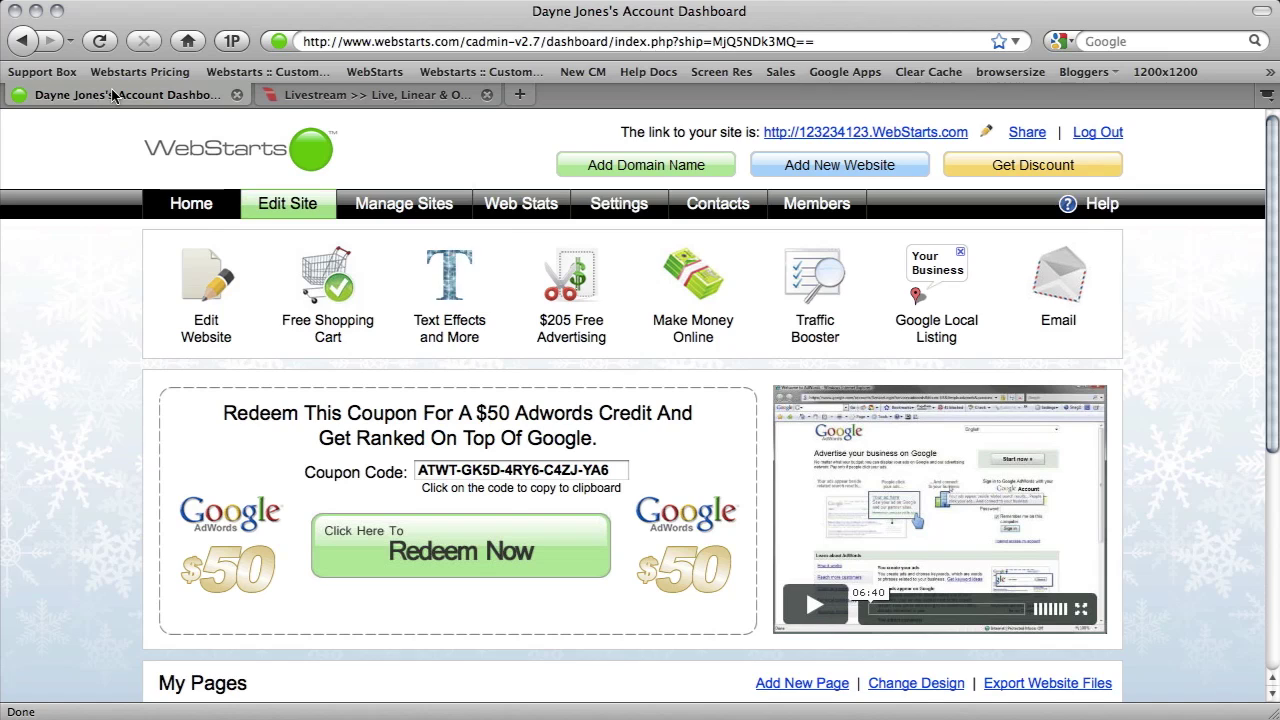
click(205, 292)
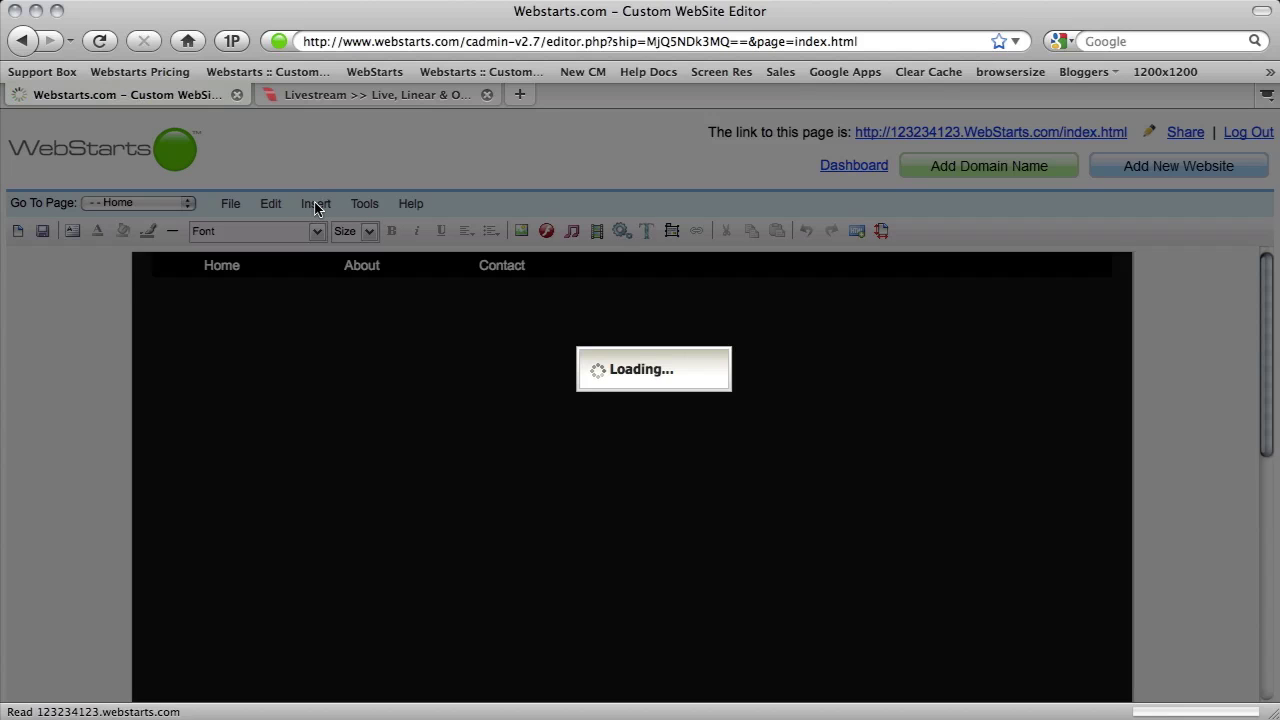
Insert the copied Livestream embed code as an HTML Code element.
click(315, 206)
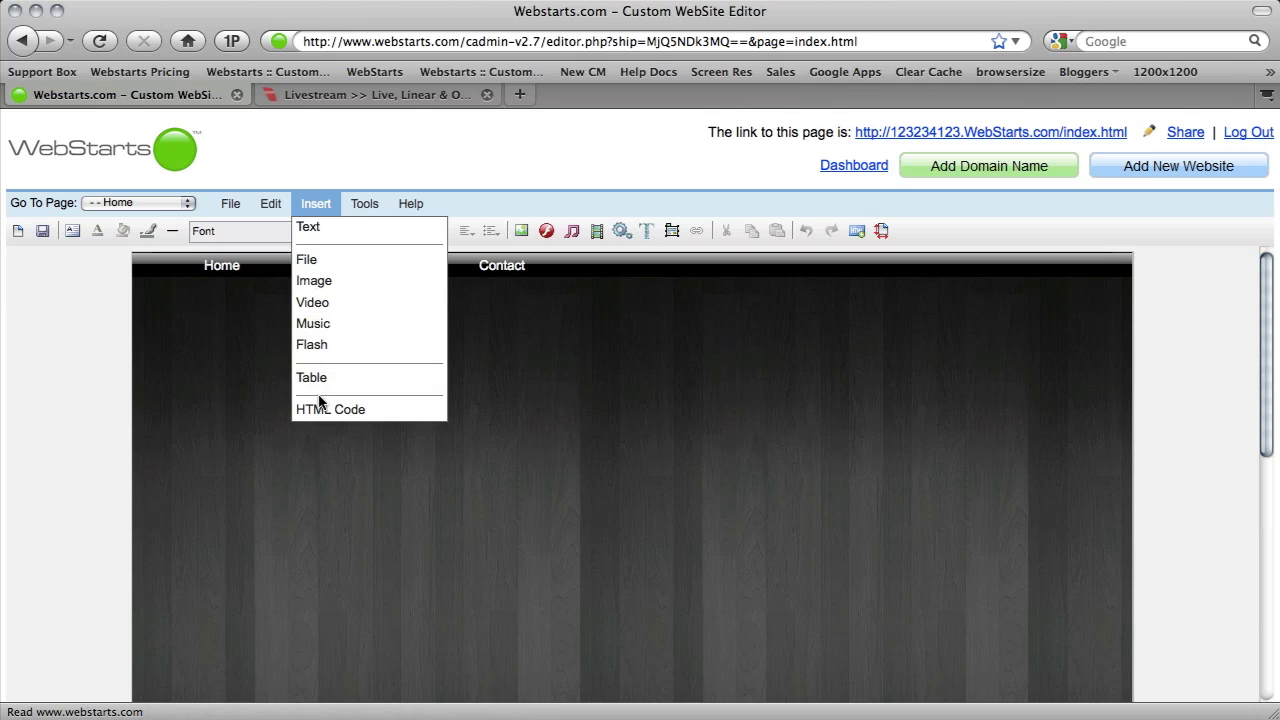
click(325, 410)
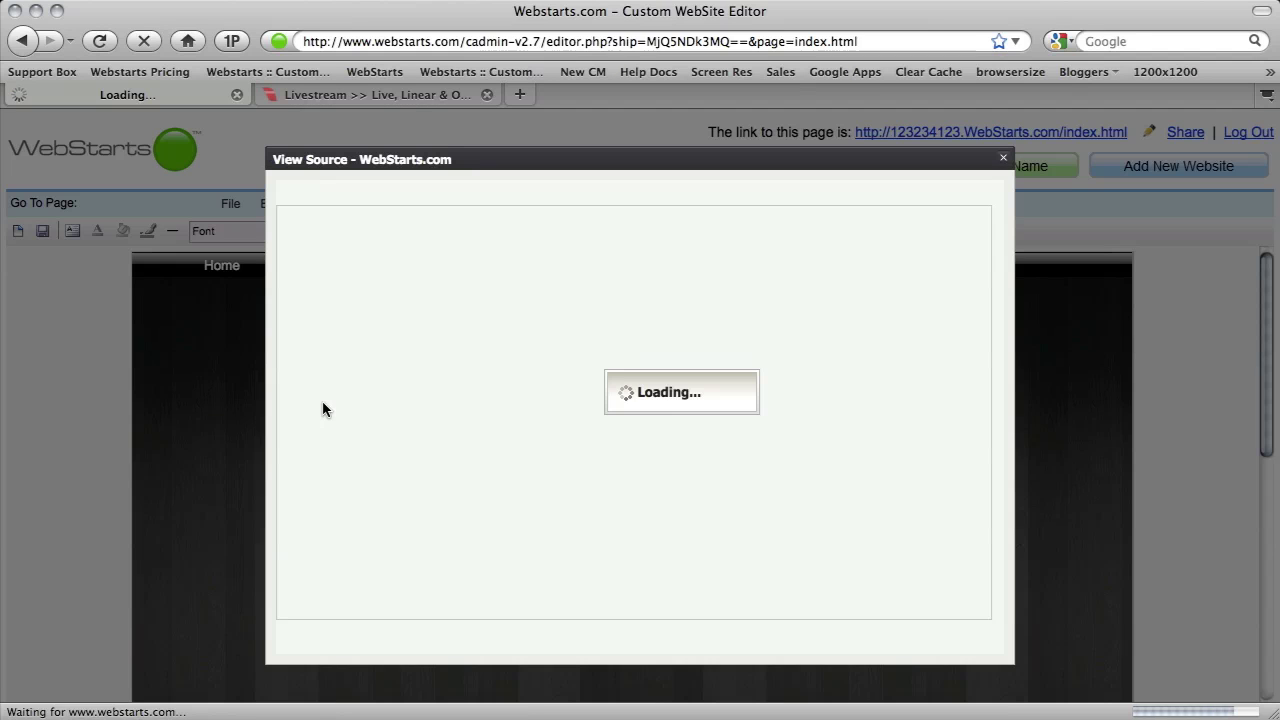
right_click(558, 280)
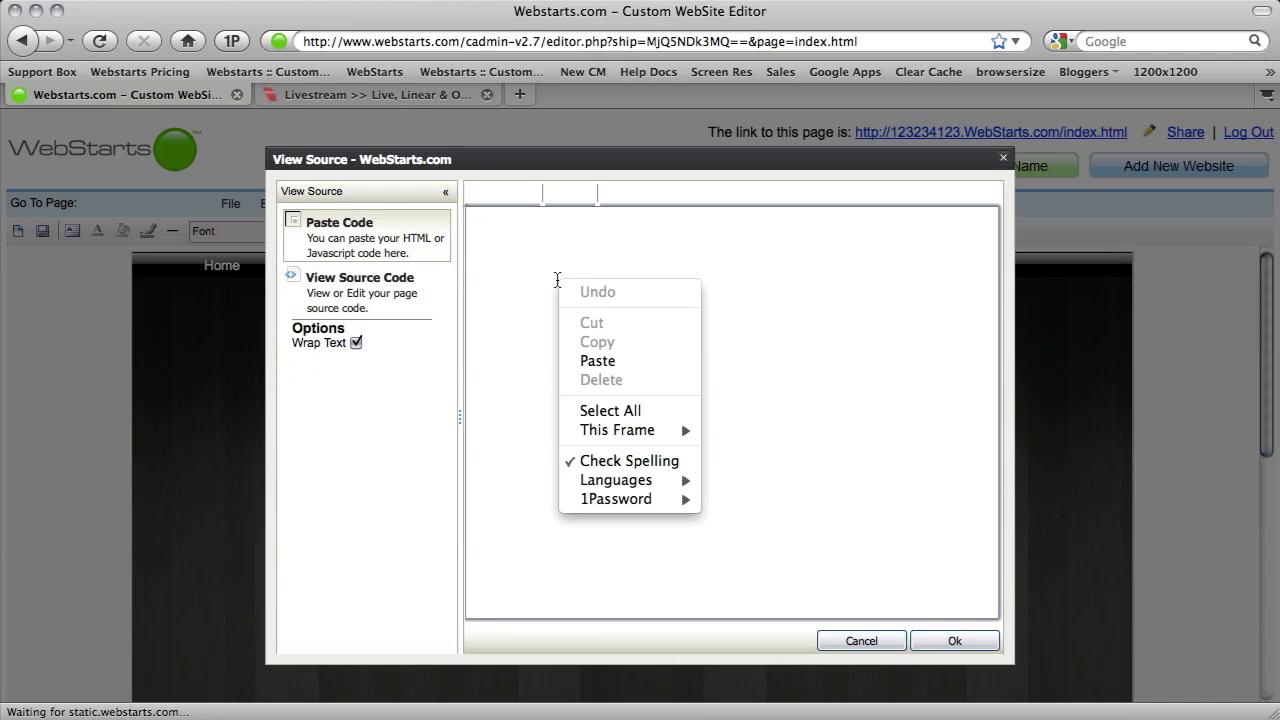
click(598, 361)
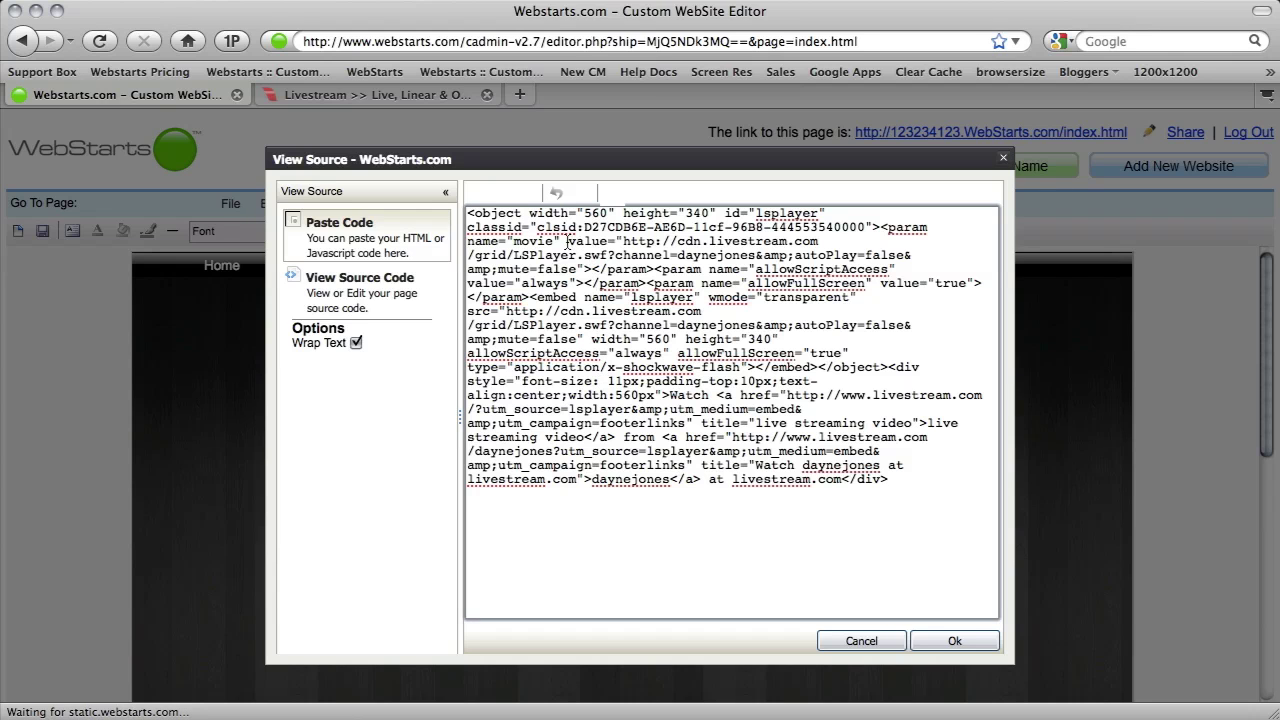
click(922, 642)
click(868, 592)
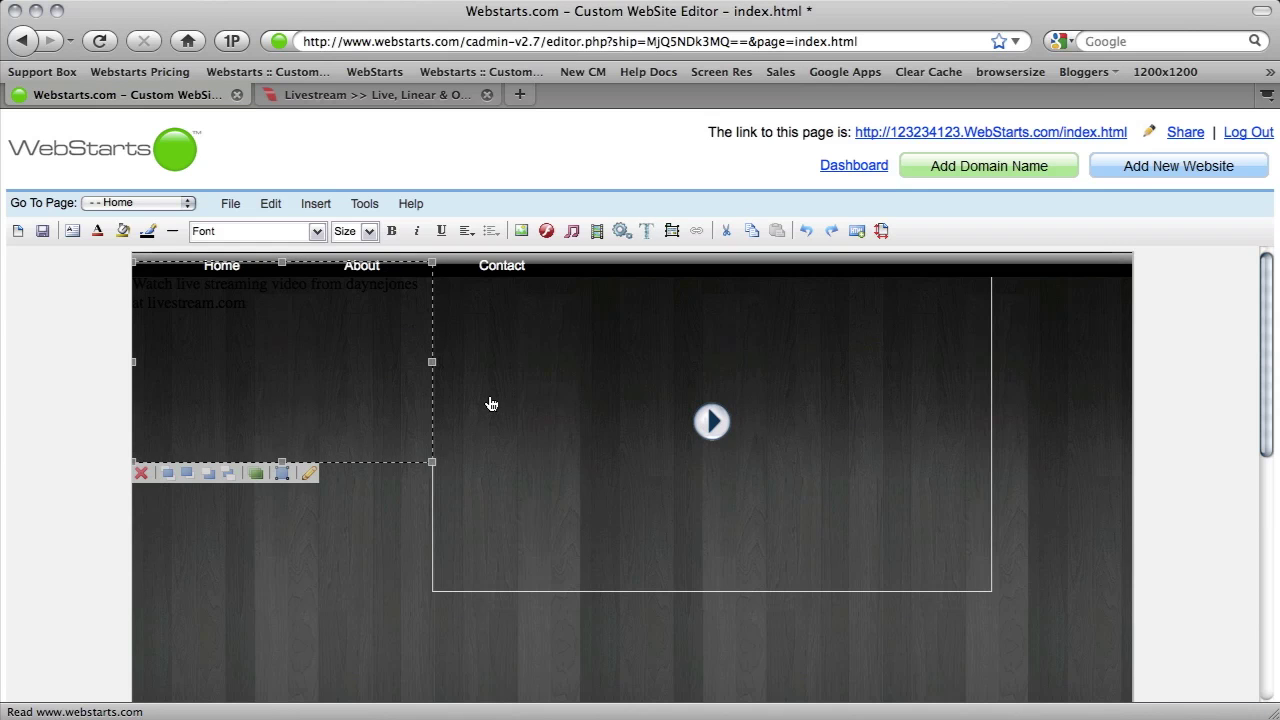
Place the link text under the Livestream player, nudge the player lower-left, and save.
mouse_move(349, 417)
mouse_down()
mouse_move(792, 700)
mouse_move(771, 703)
mouse_up()
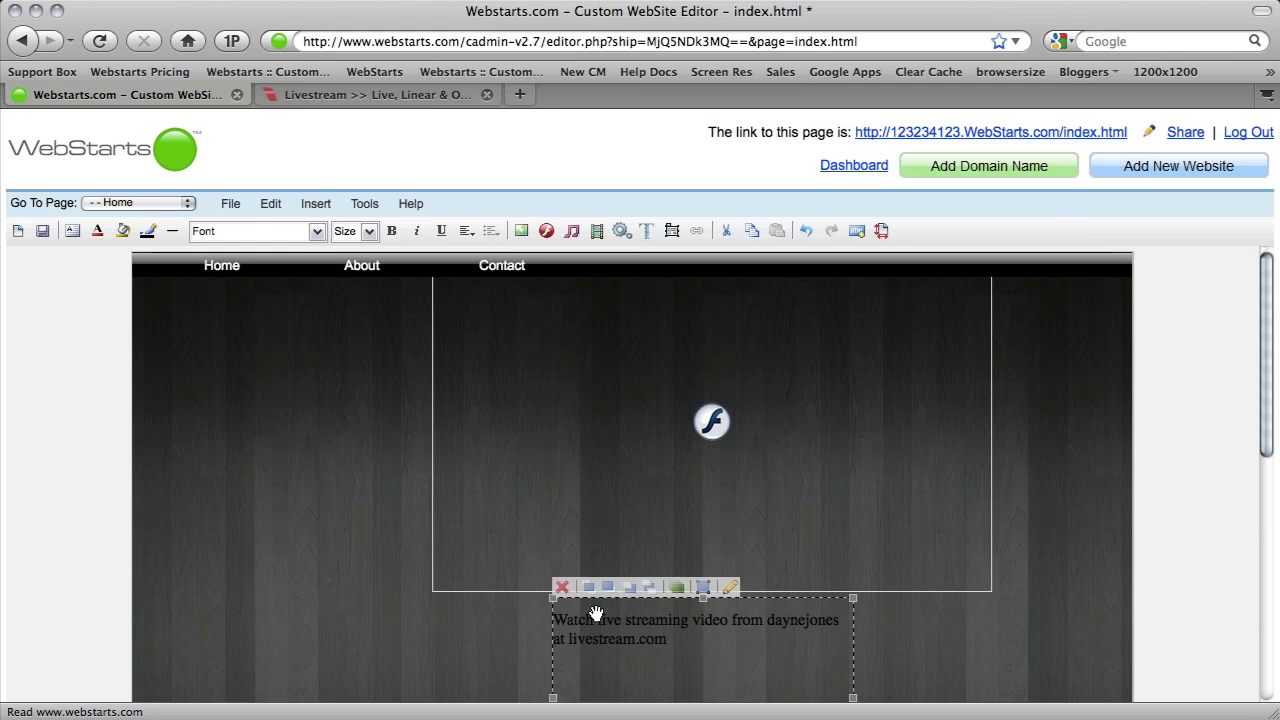
click(568, 575)
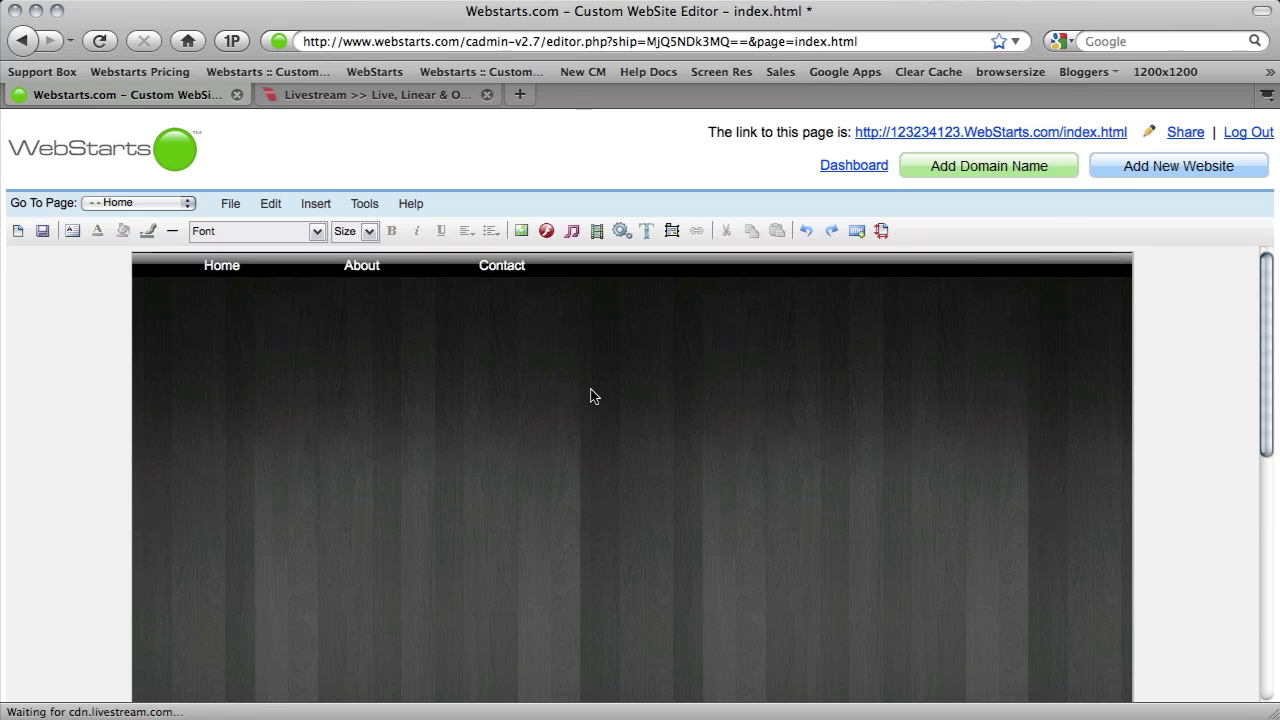
click(560, 417)
mouse_move(560, 417)
mouse_down()
mouse_move(282, 482)
mouse_move(262, 470)
mouse_up()
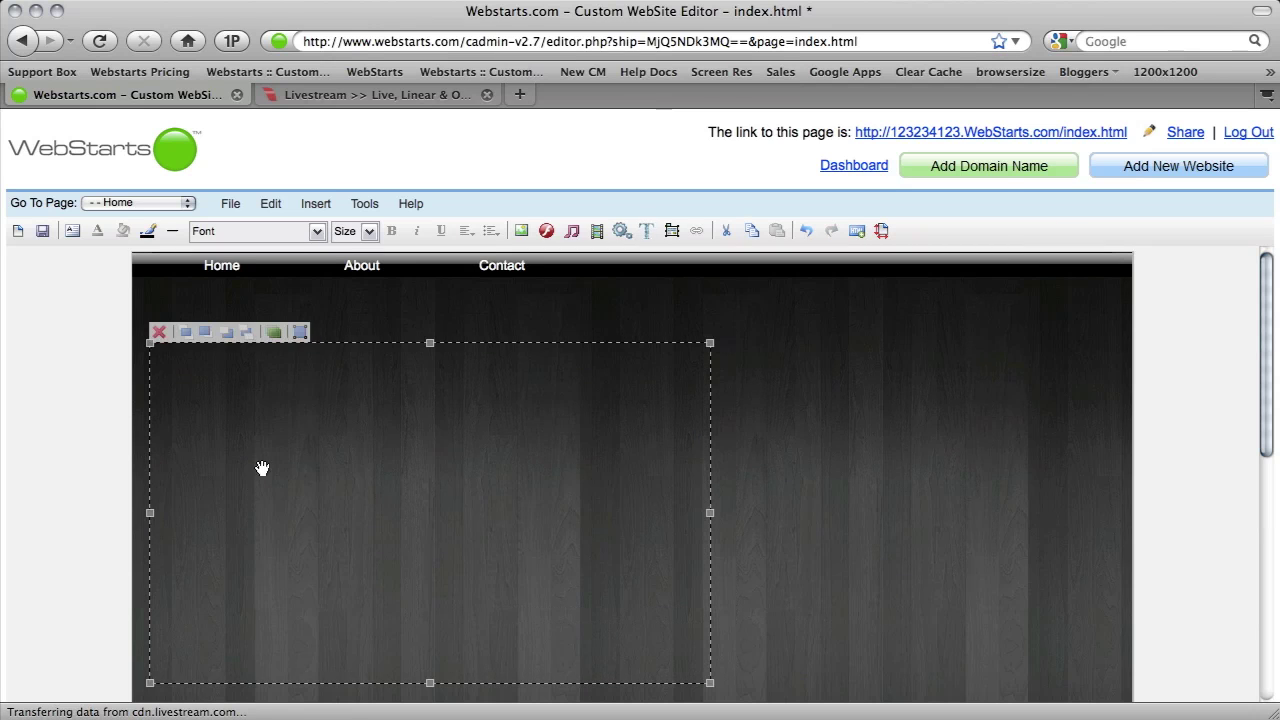
click(42, 231)
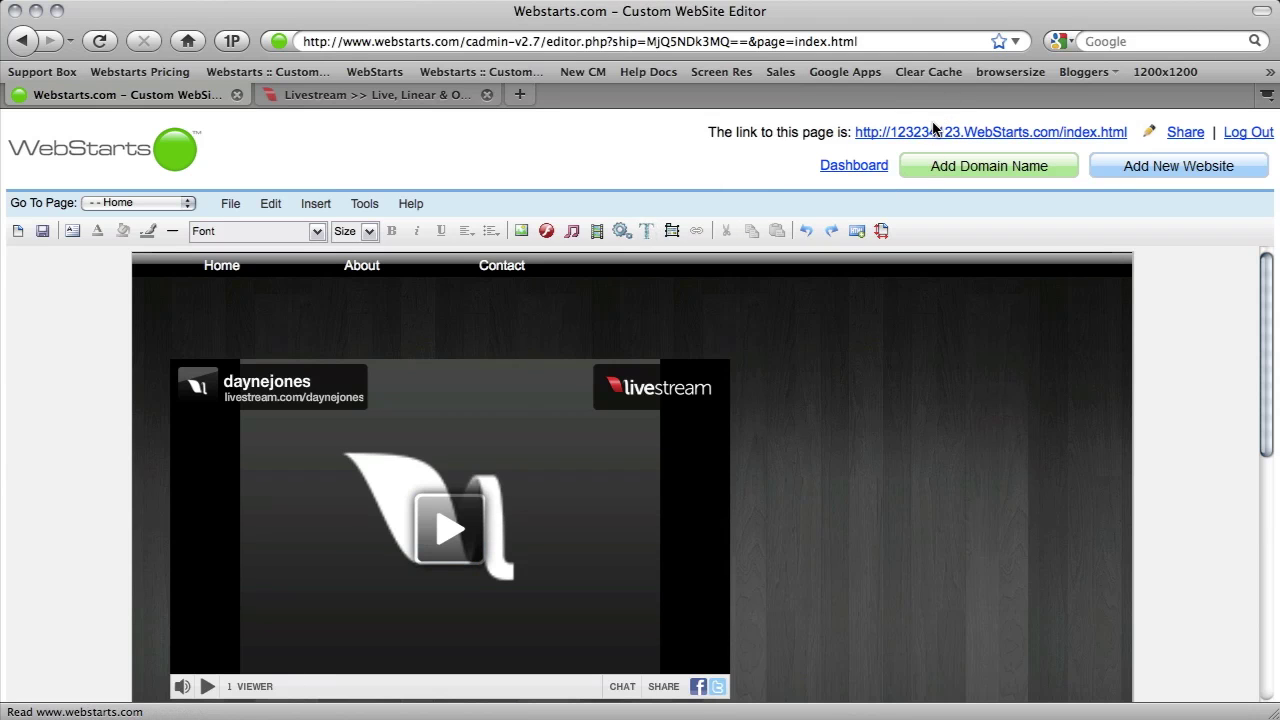
Open the published Home page and briefly visit the channel's livestream.com page.
click(932, 132)
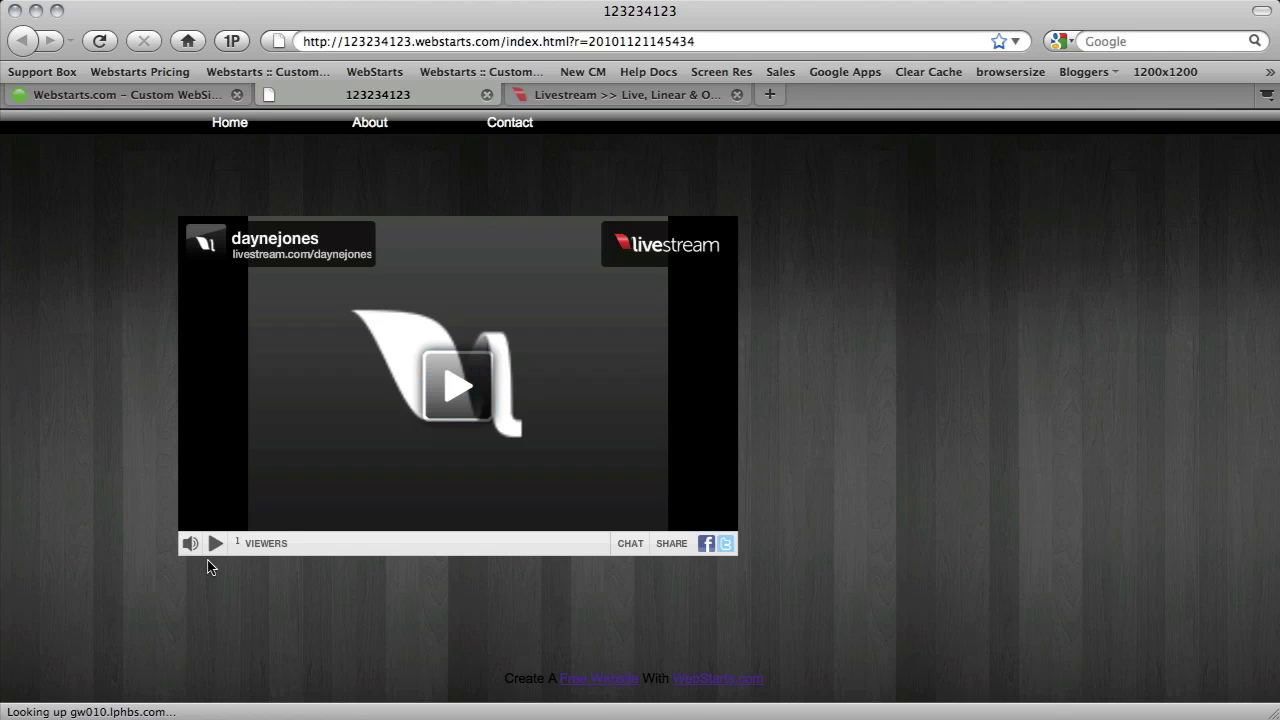
click(215, 544)
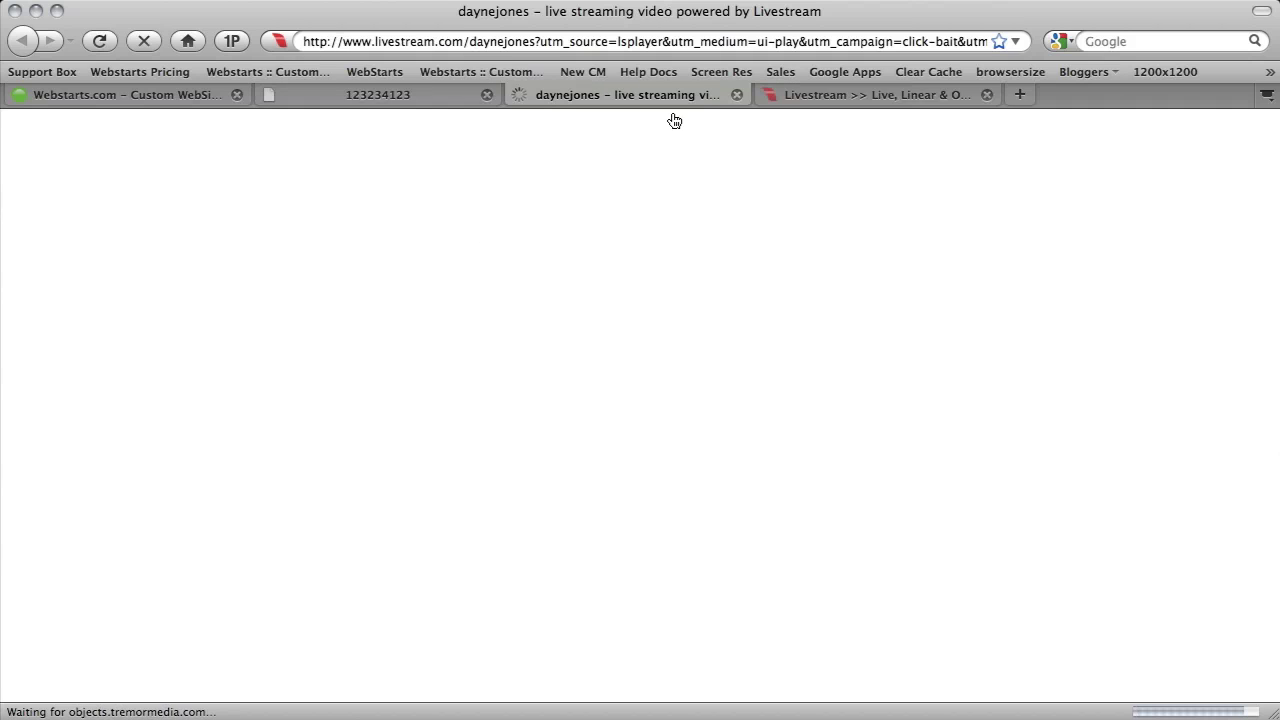
click(737, 94)
mouse_move(190, 543)
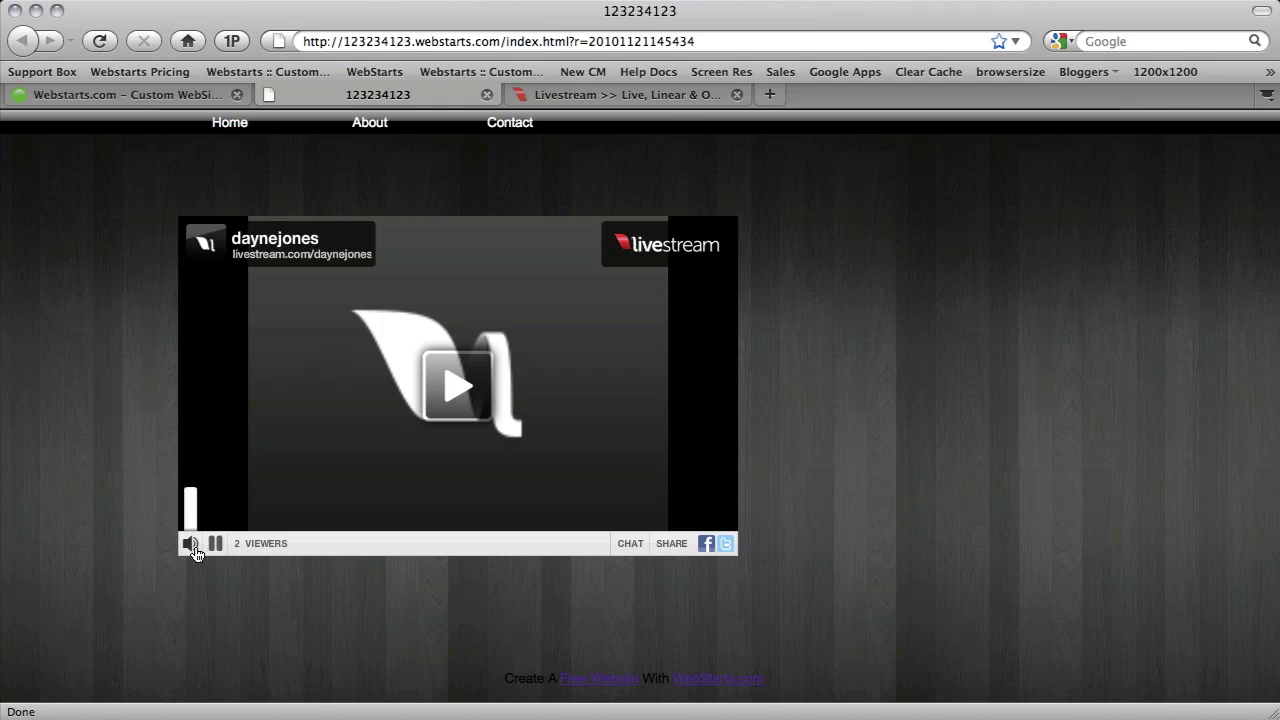
Play the embedded daynejones player on the live page, then pause it.
click(465, 393)
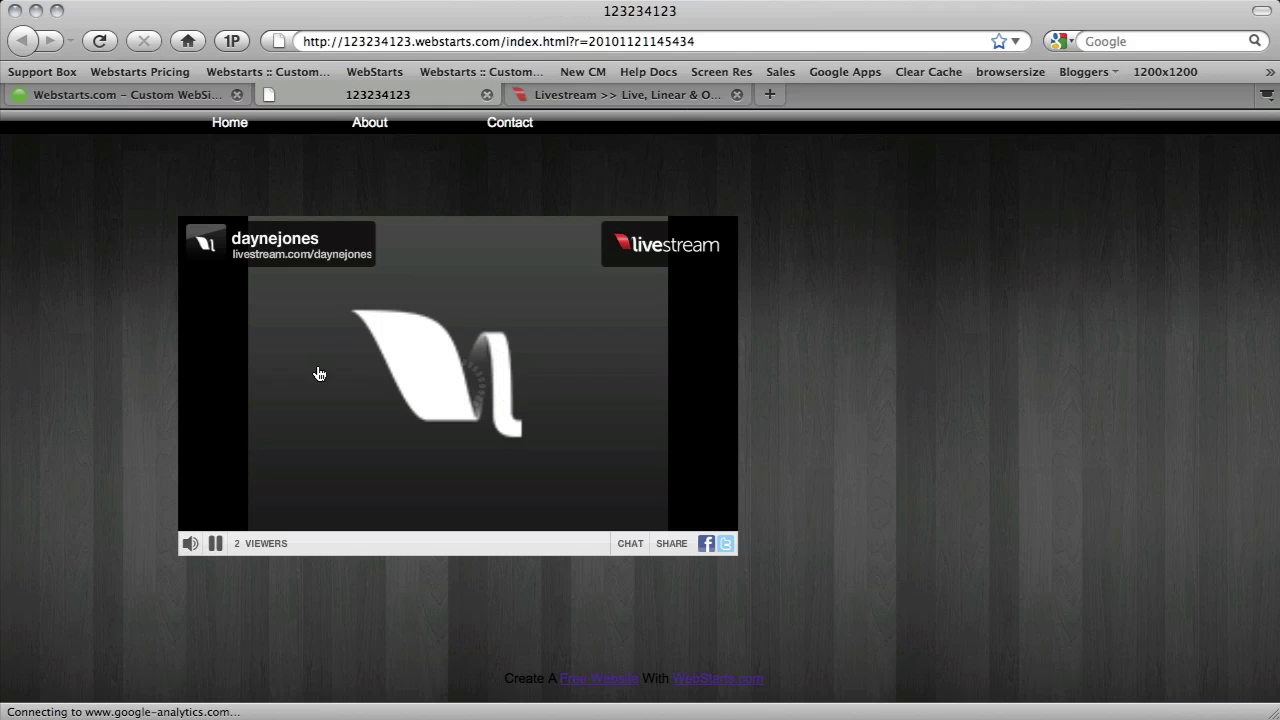
click(575, 100)
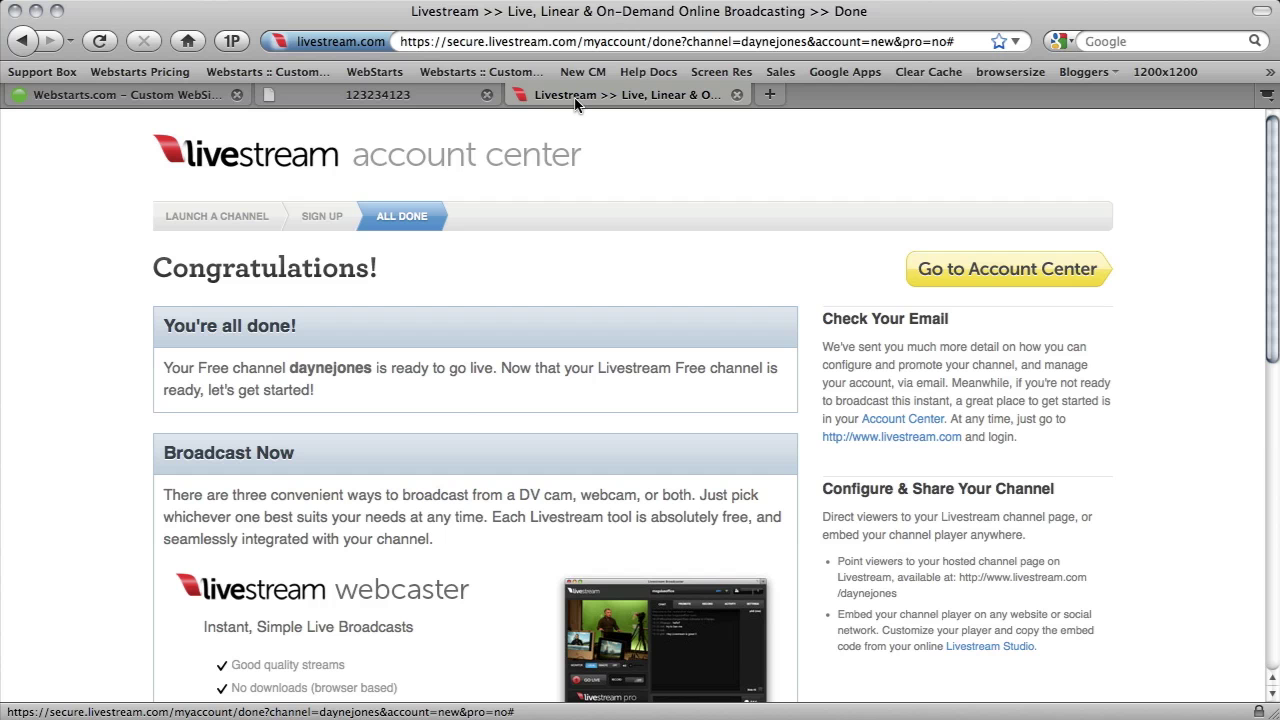
click(450, 102)
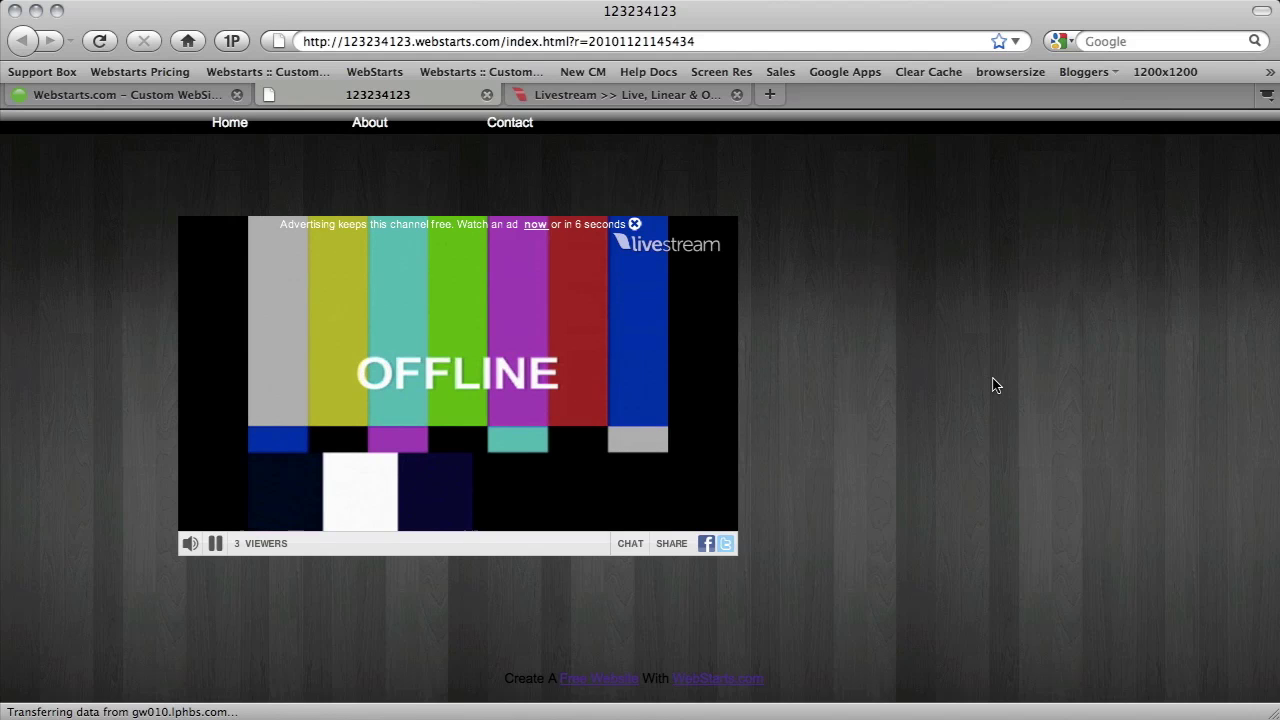
mouse_move(458, 385)
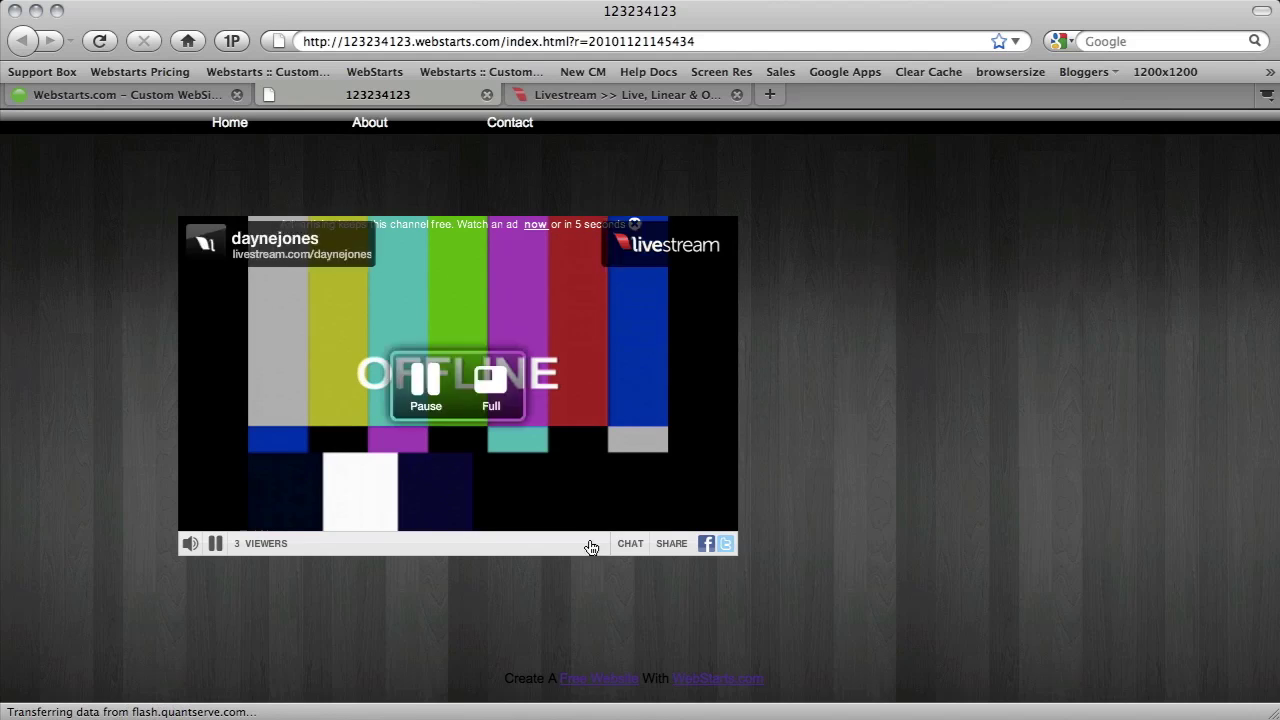
click(220, 547)
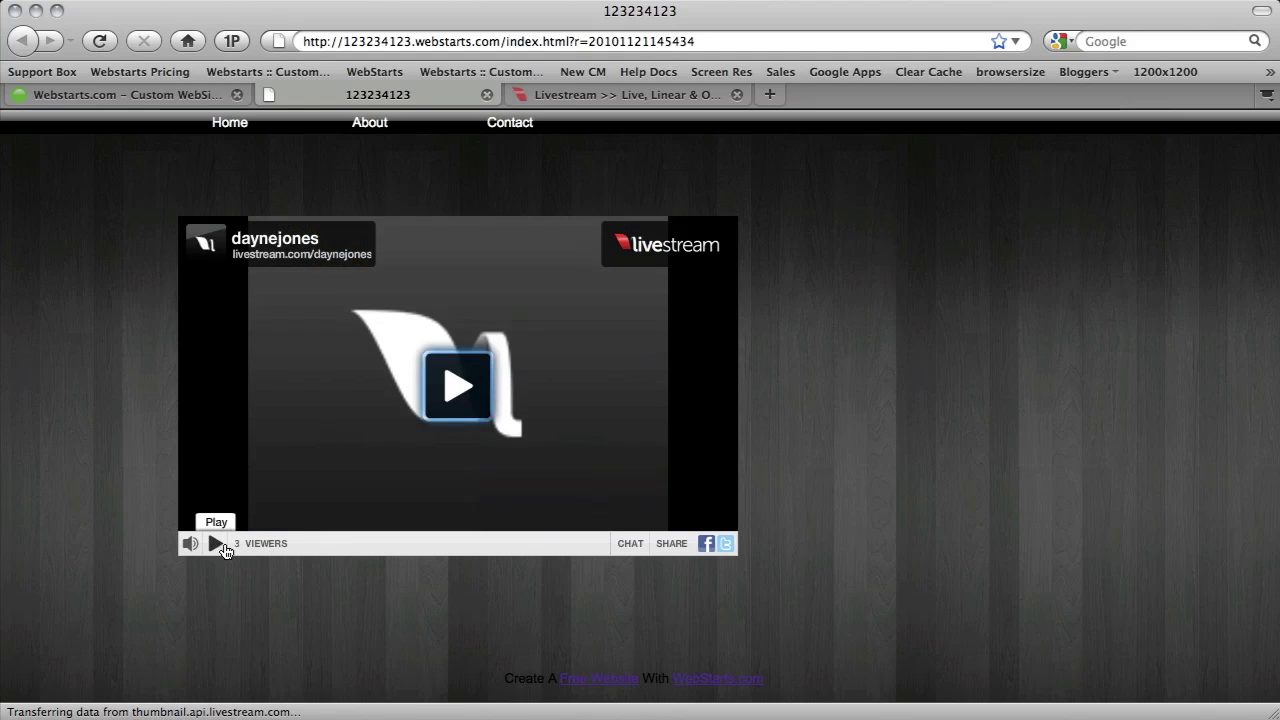